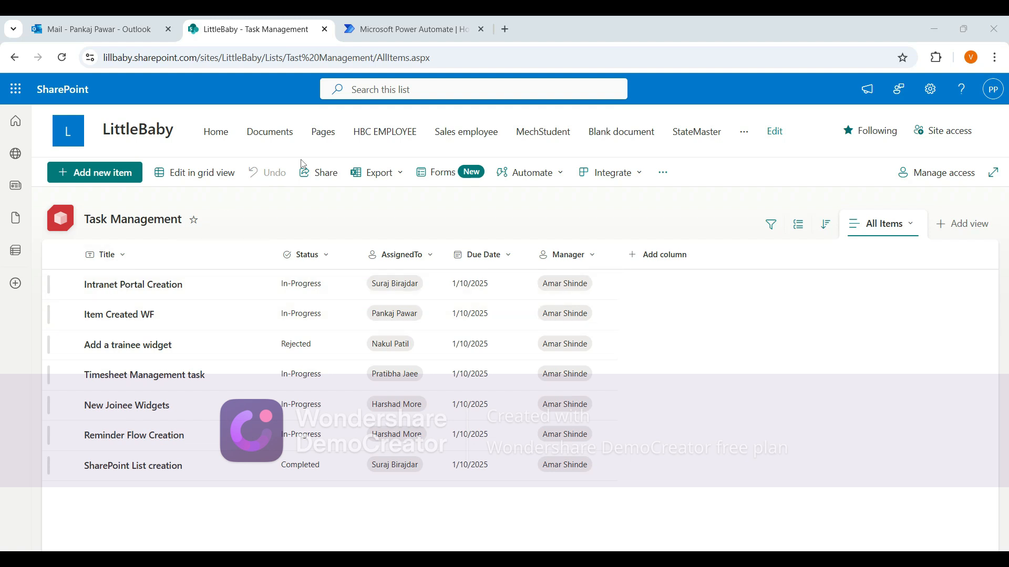
Start building a new scheduled cloud flow in Power Automate.
{"action": "left_click", "coordinate": [388, 31]}
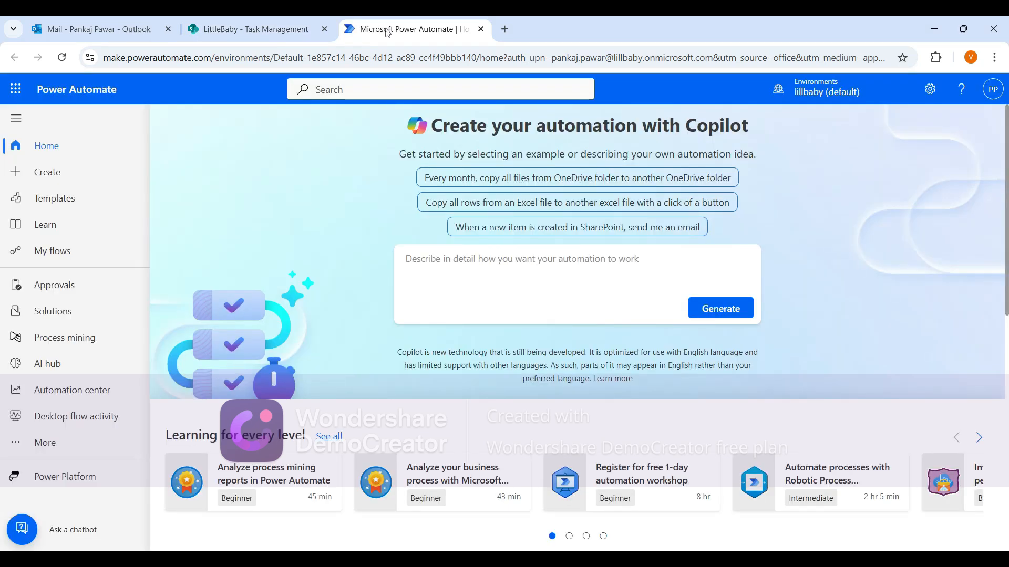
{"action": "left_click", "coordinate": [52, 173]}
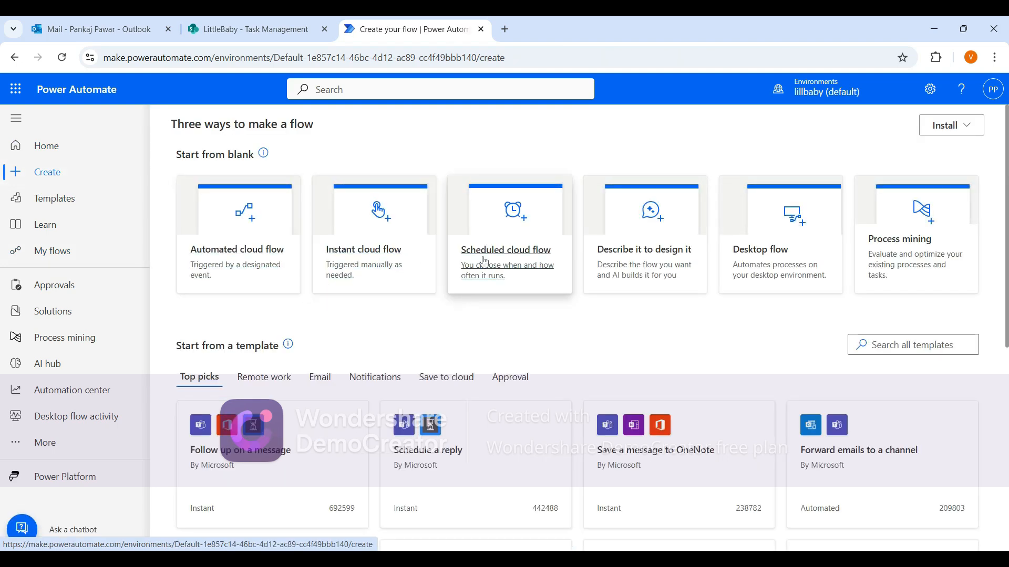
{"action": "left_click", "coordinate": [505, 258]}
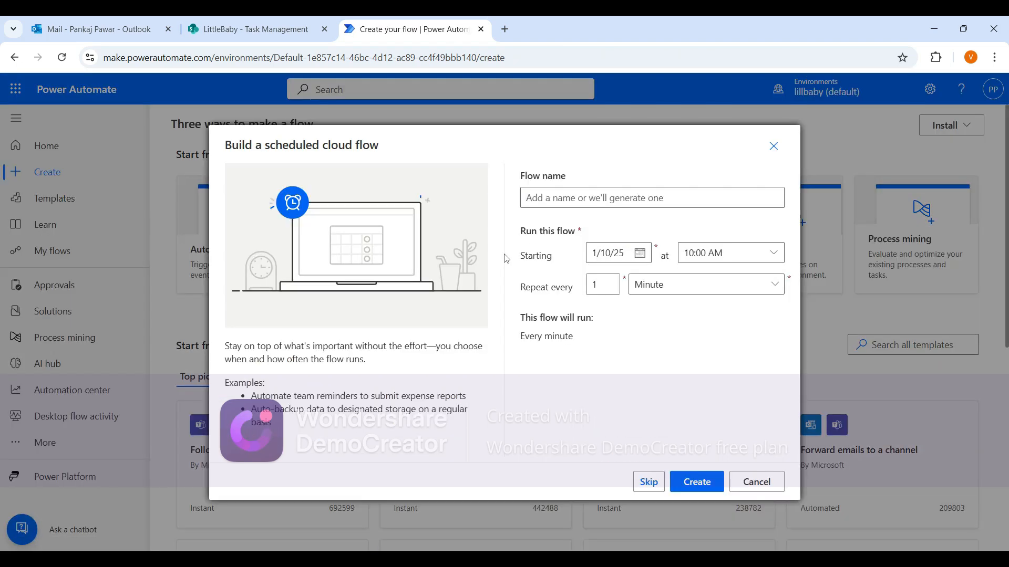
Copy the list name Task Management from the SharePoint list's settings, then close the settings.
{"action": "left_click", "coordinate": [641, 197]}
{"action": "left_click", "coordinate": [250, 29]}
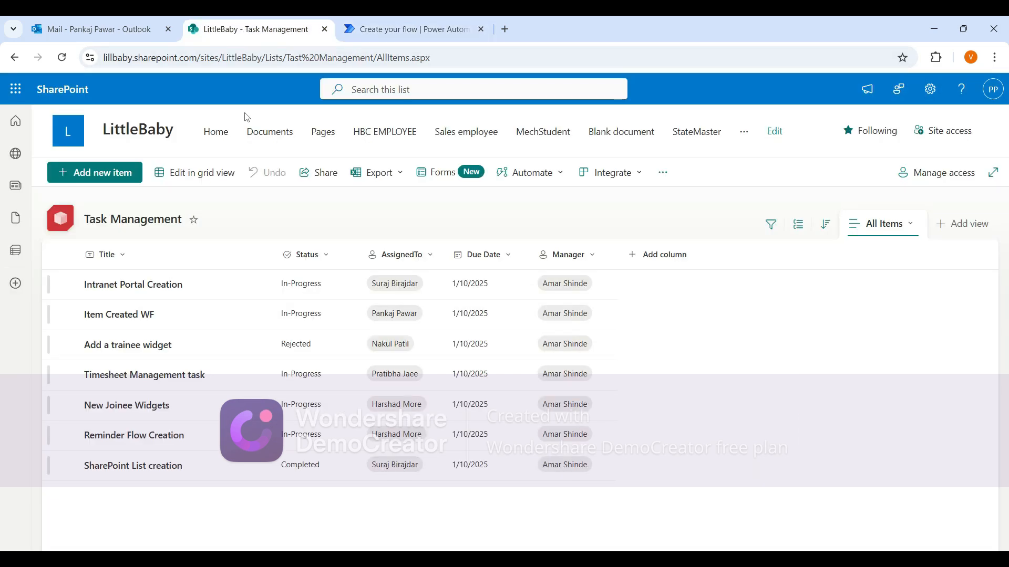
{"action": "left_click", "coordinate": [176, 224]}
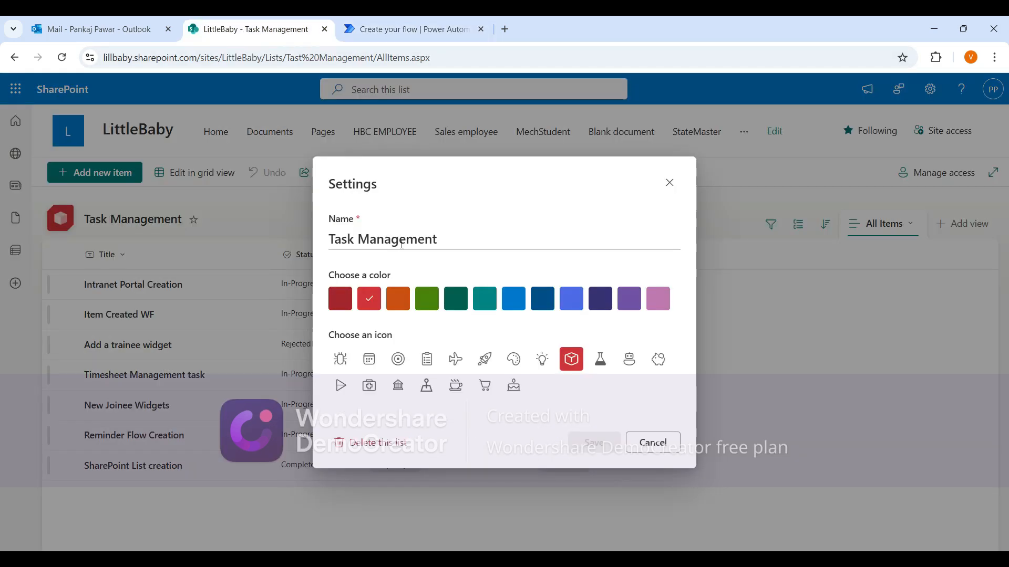
{"action": "left_click_drag", "start_coordinate": [444, 239], "coordinate": [332, 239]}
{"action": "key", "text": "ctrl+c"}
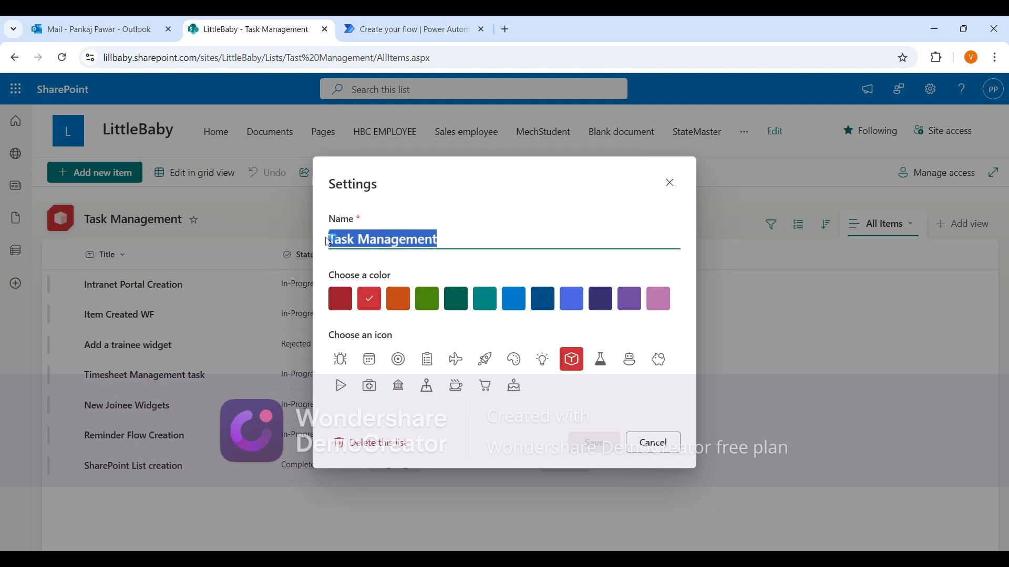
{"action": "left_click", "coordinate": [669, 184]}
Name the scheduled flow "Task Management demo" by pasting the list name and adding "demo".
{"action": "left_click", "coordinate": [448, 26]}
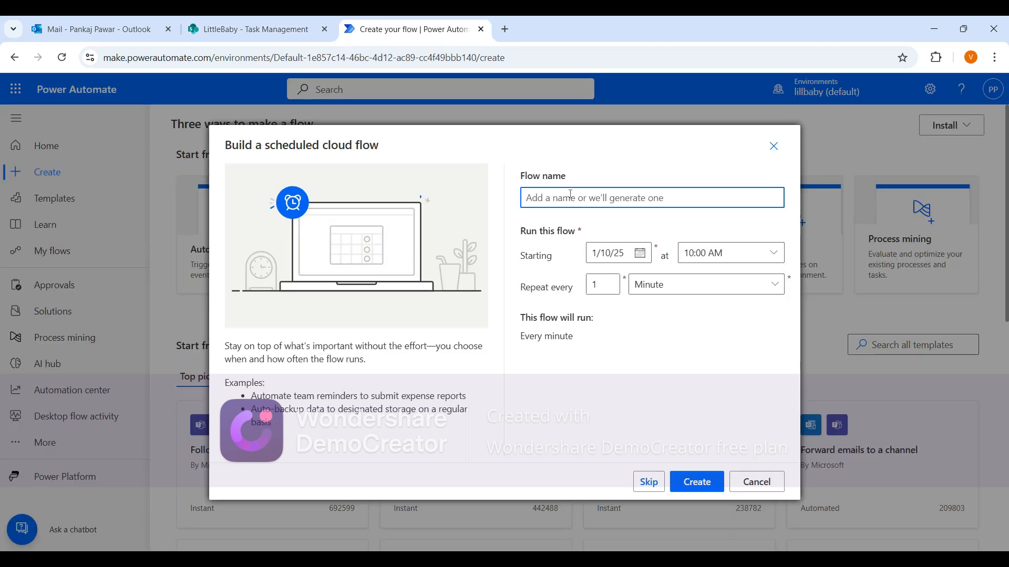
{"action": "key", "text": "ctrl+v"}
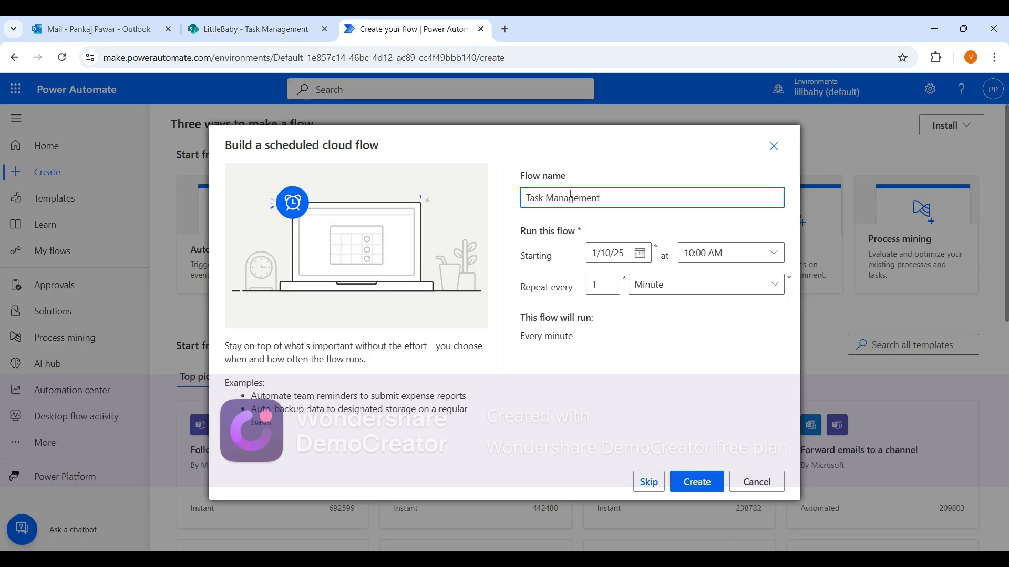
{"action": "type", "text": "demo"}
Set the flow's starting time to 09:00 AM.
{"action": "left_click", "coordinate": [766, 255]}
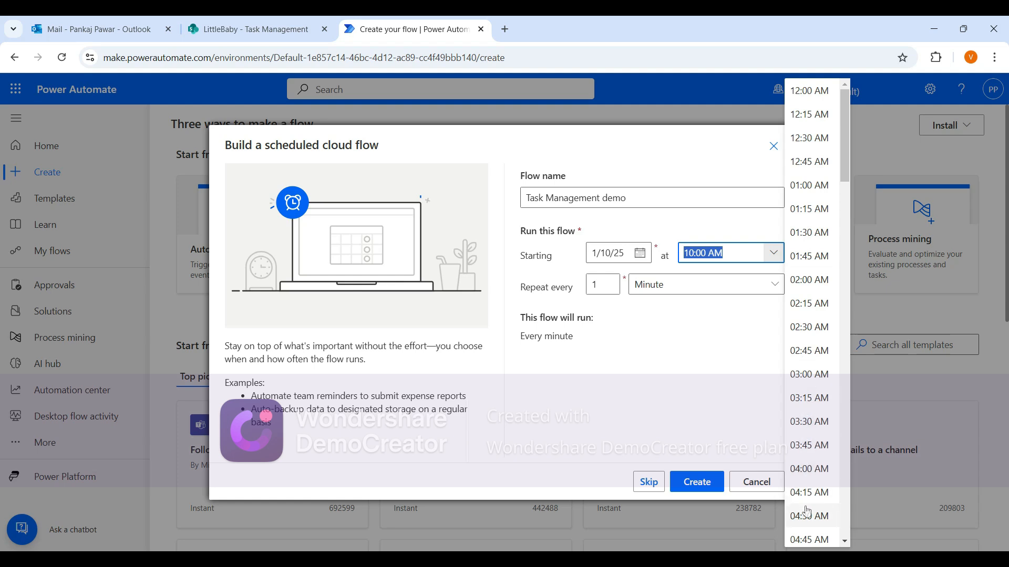
{"action": "scroll", "coordinate": [808, 512], "scroll_direction": "down", "scroll_amount": 5}
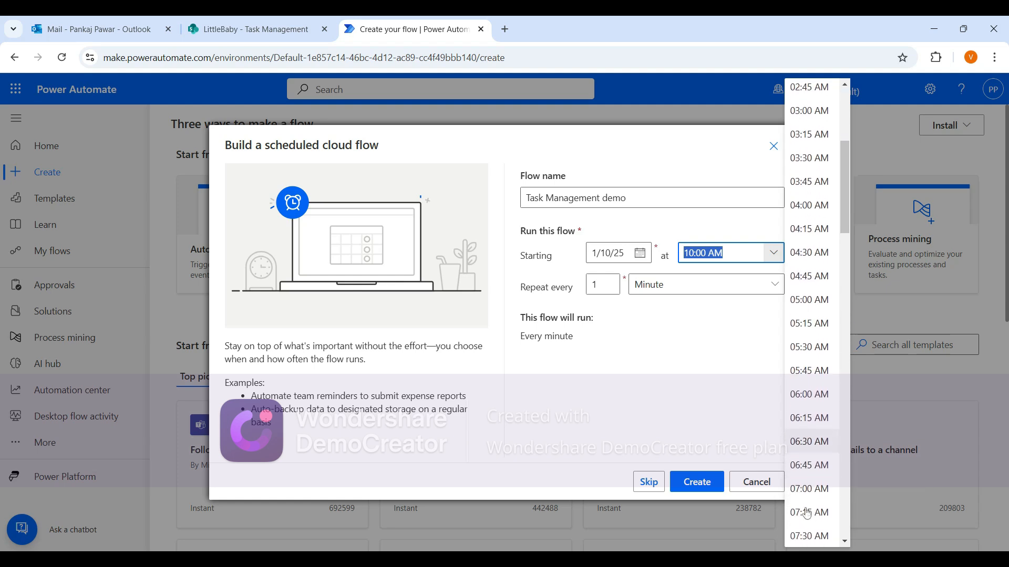
{"action": "scroll", "coordinate": [807, 513], "scroll_direction": "down", "scroll_amount": 6}
{"action": "left_click", "coordinate": [809, 349]}
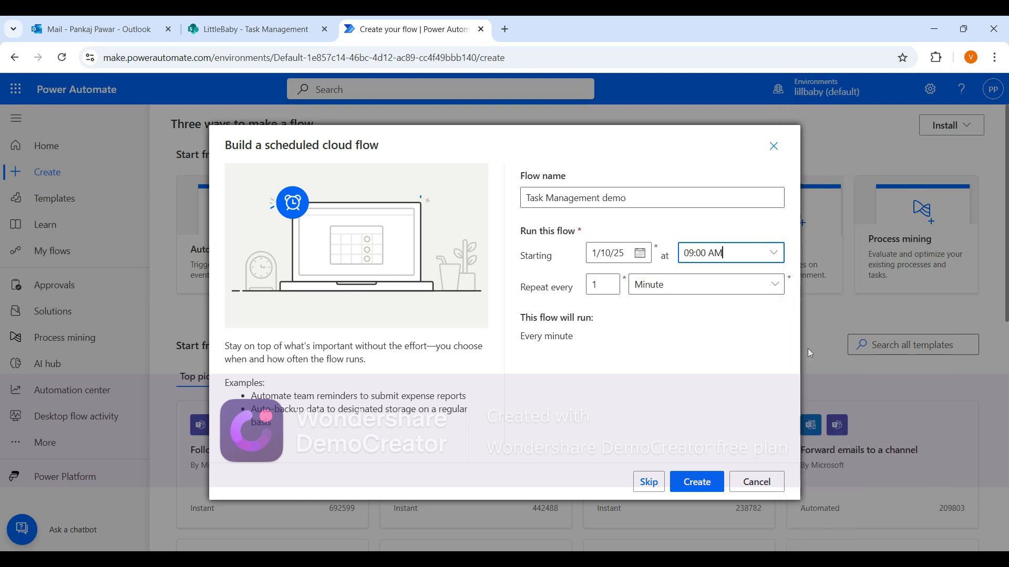
Set the flow to repeat every 1 Day and create it.
{"action": "left_click", "coordinate": [695, 284]}
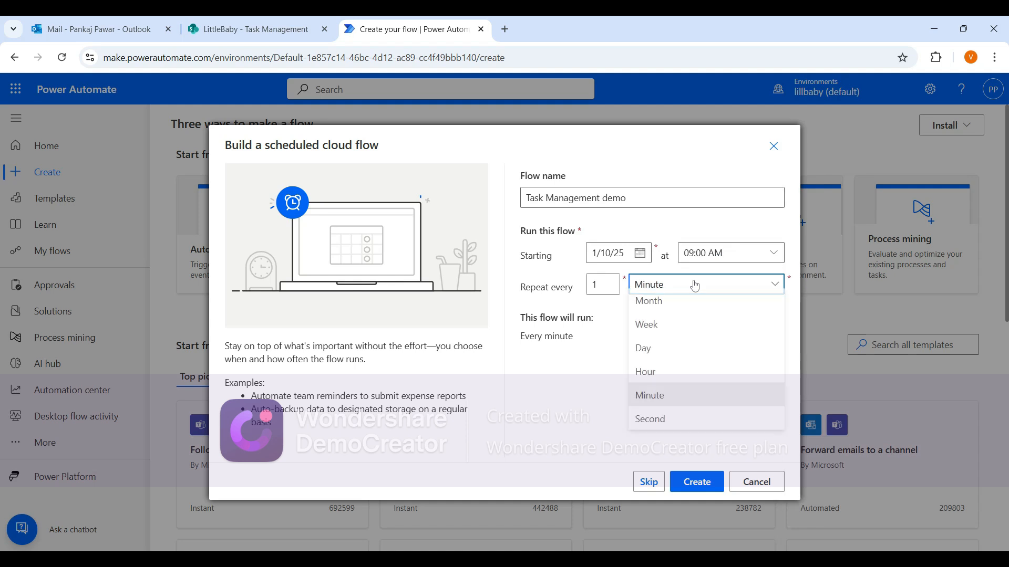
{"action": "left_click", "coordinate": [666, 355]}
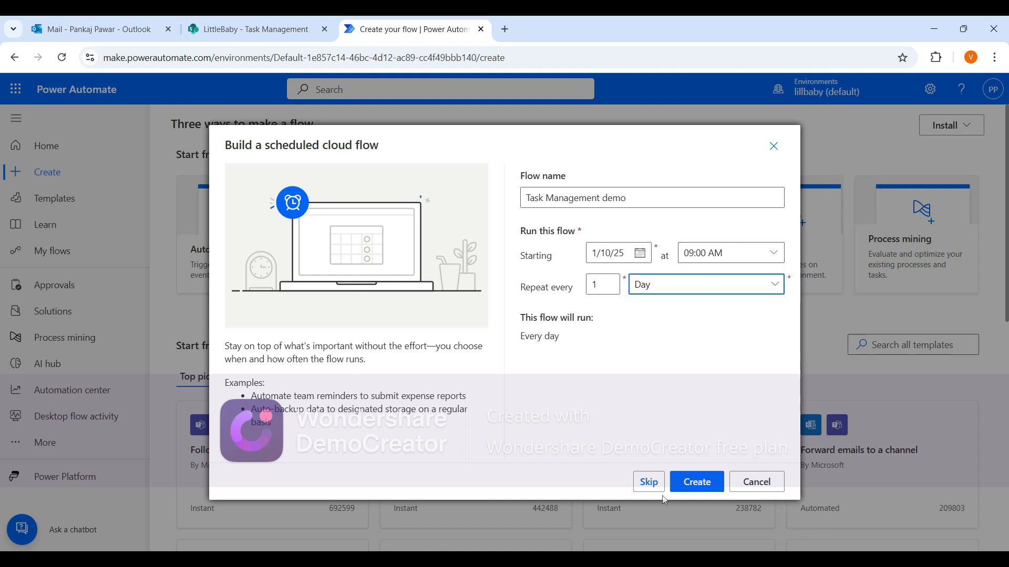
{"action": "left_click", "coordinate": [697, 482]}
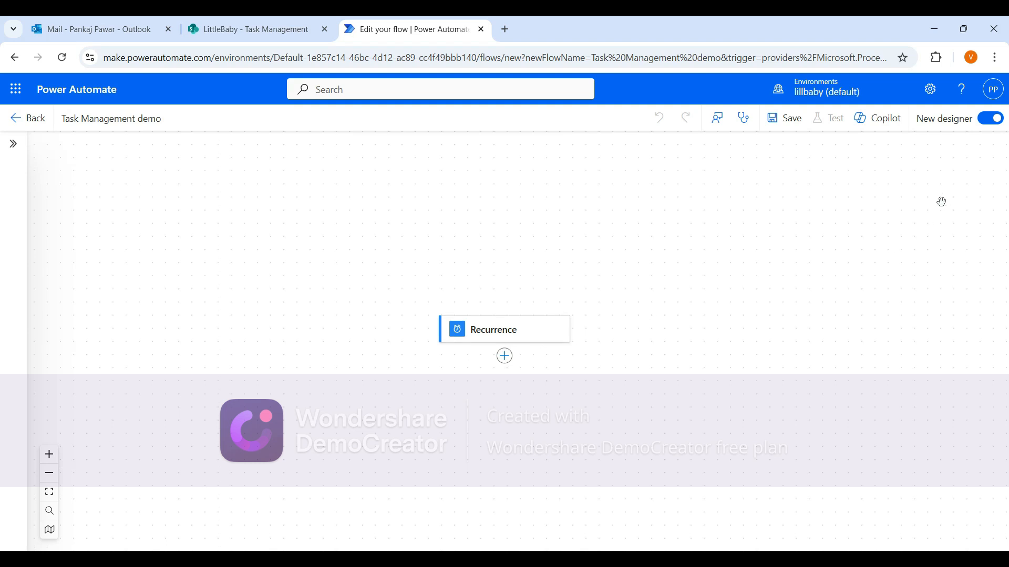
Switch from the new designer to the classic designer without saving.
{"action": "scroll", "coordinate": [773, 301], "scroll_direction": "down", "scroll_amount": 1}
{"action": "left_click", "coordinate": [991, 119]}
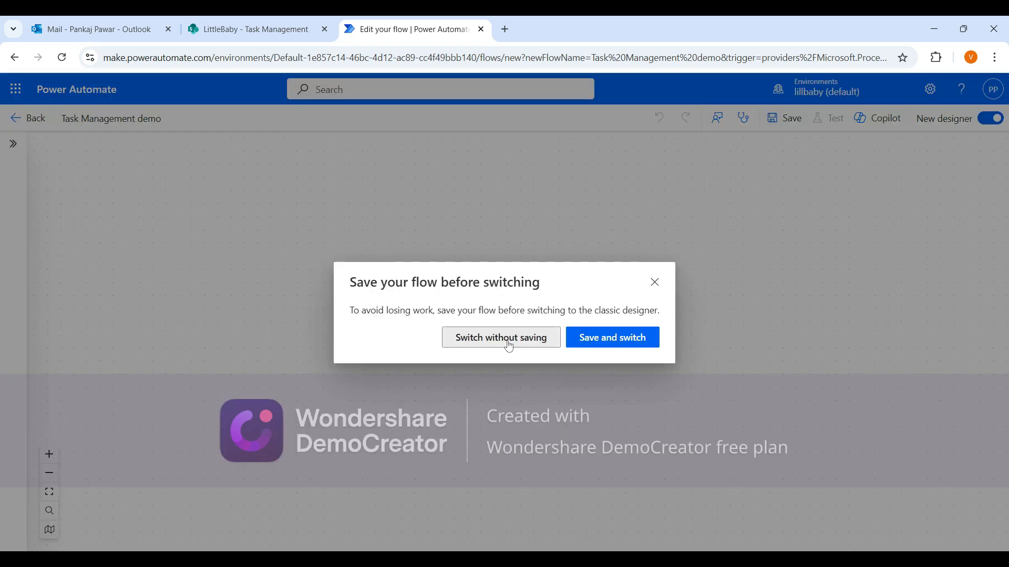
{"action": "left_click", "coordinate": [509, 337]}
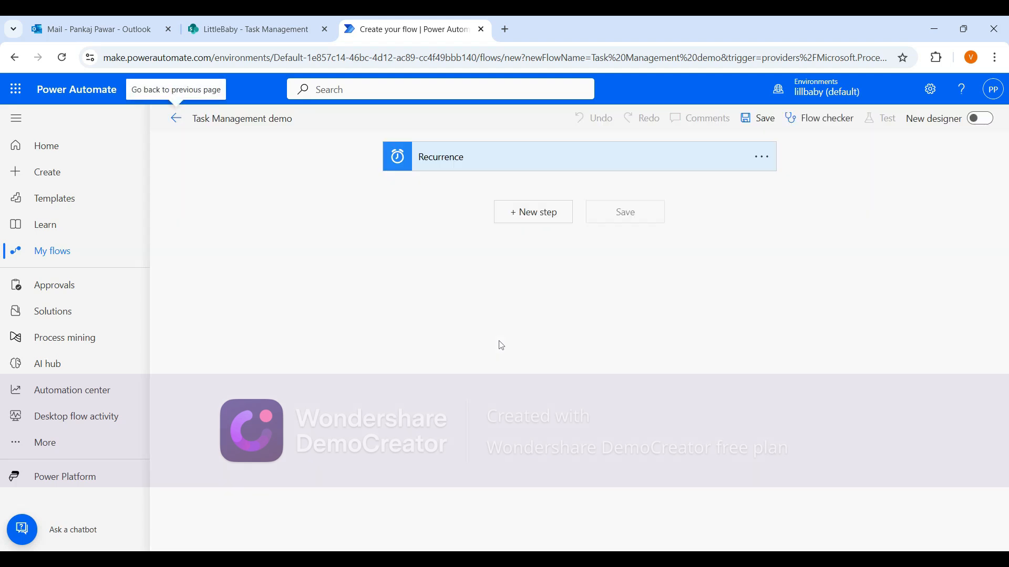
Set the Recurrence trigger's time zone to (UTC+05:30) Chennai, Kolkata, Mumbai, New Delhi in its advanced options.
{"action": "left_click", "coordinate": [494, 159]}
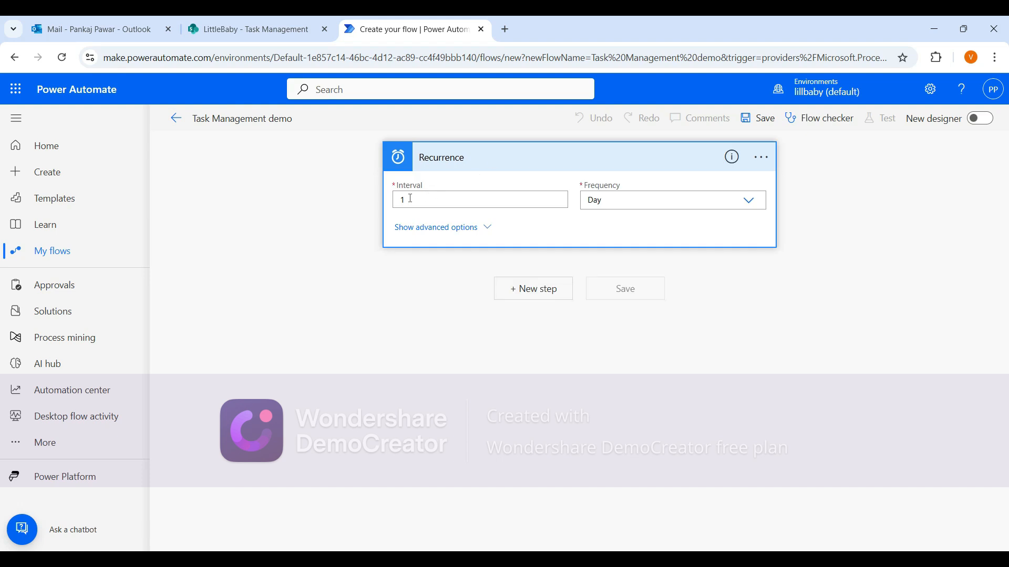
{"action": "left_click", "coordinate": [424, 230]}
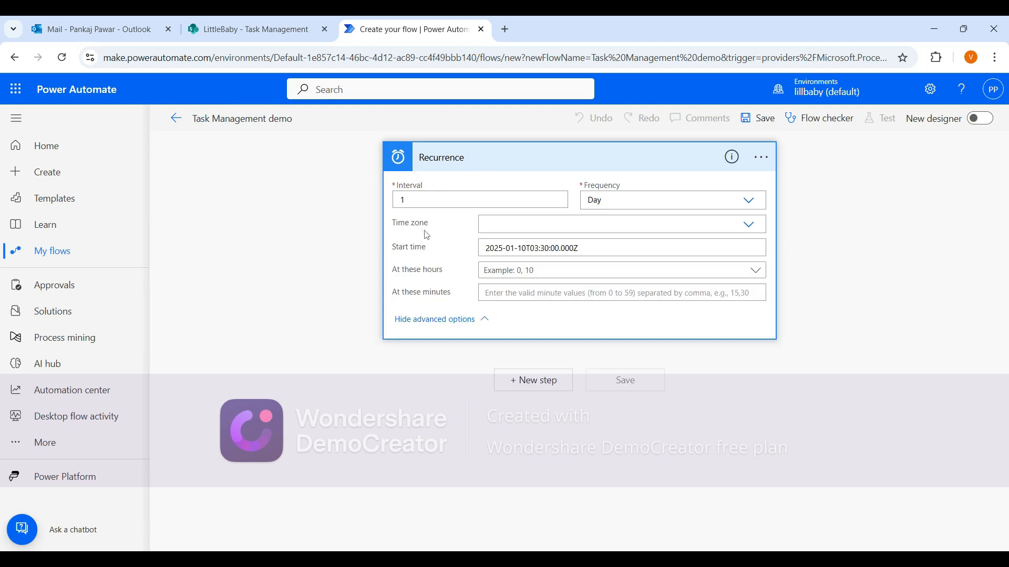
{"action": "left_click", "coordinate": [747, 226]}
{"action": "scroll", "coordinate": [559, 365], "scroll_direction": "down", "scroll_amount": 20}
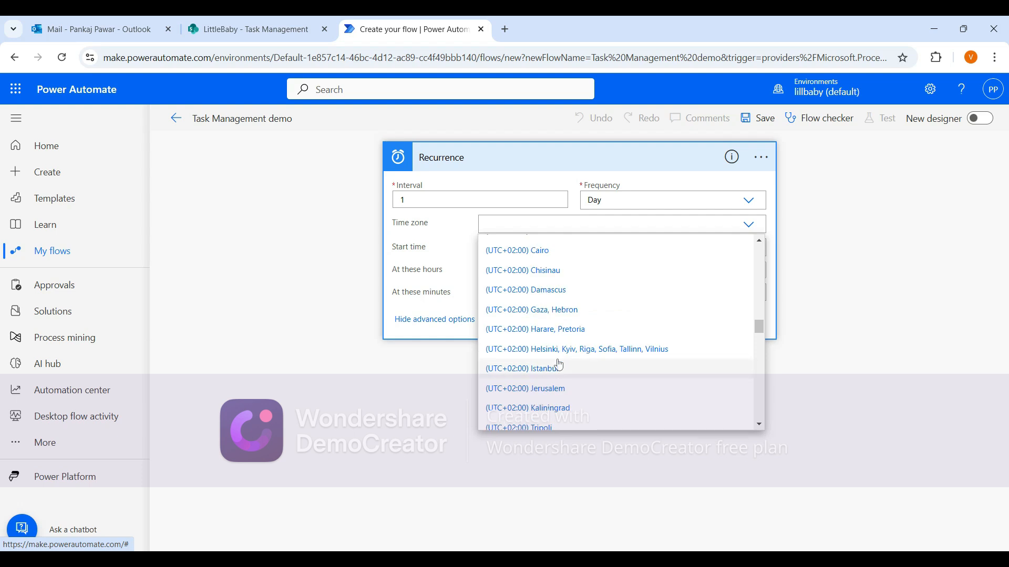
{"action": "scroll", "coordinate": [559, 365], "scroll_direction": "down", "scroll_amount": 5}
{"action": "scroll", "coordinate": [558, 365], "scroll_direction": "down", "scroll_amount": 4}
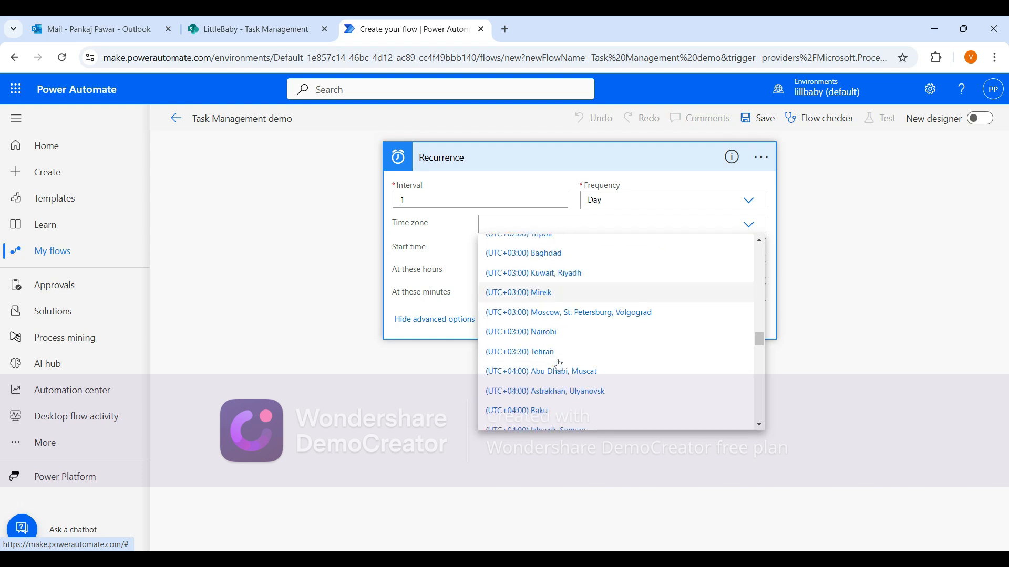
{"action": "scroll", "coordinate": [559, 365], "scroll_direction": "down", "scroll_amount": 1}
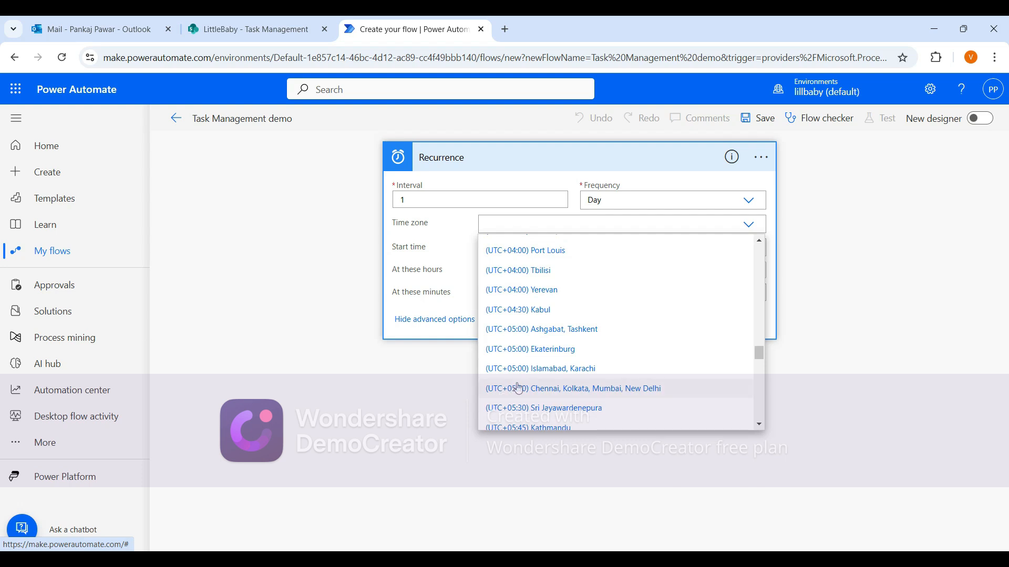
{"action": "left_click", "coordinate": [558, 389]}
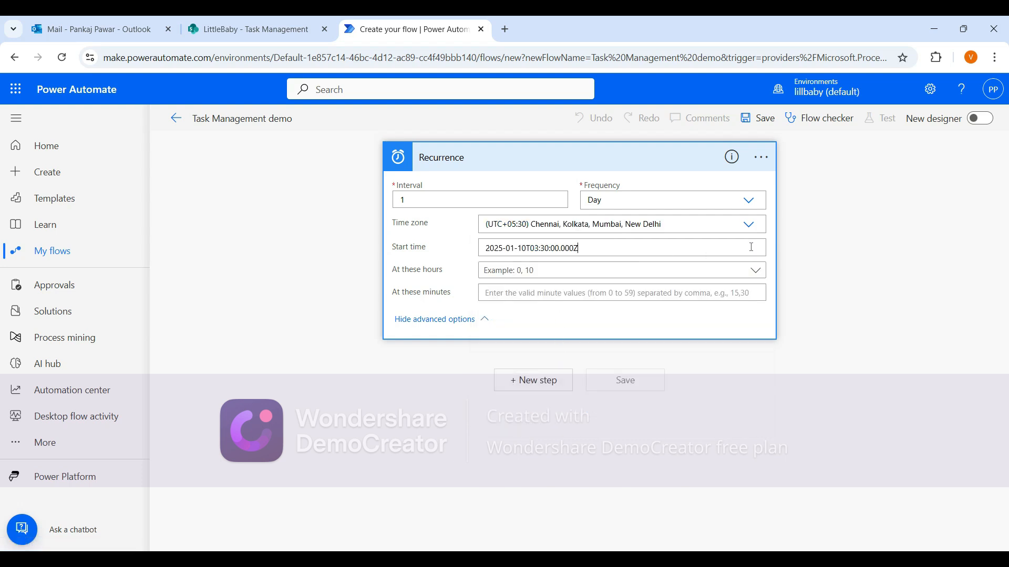
{"action": "left_click_drag", "start_coordinate": [597, 242], "coordinate": [475, 255]}
{"action": "key", "text": "BackSpace"}
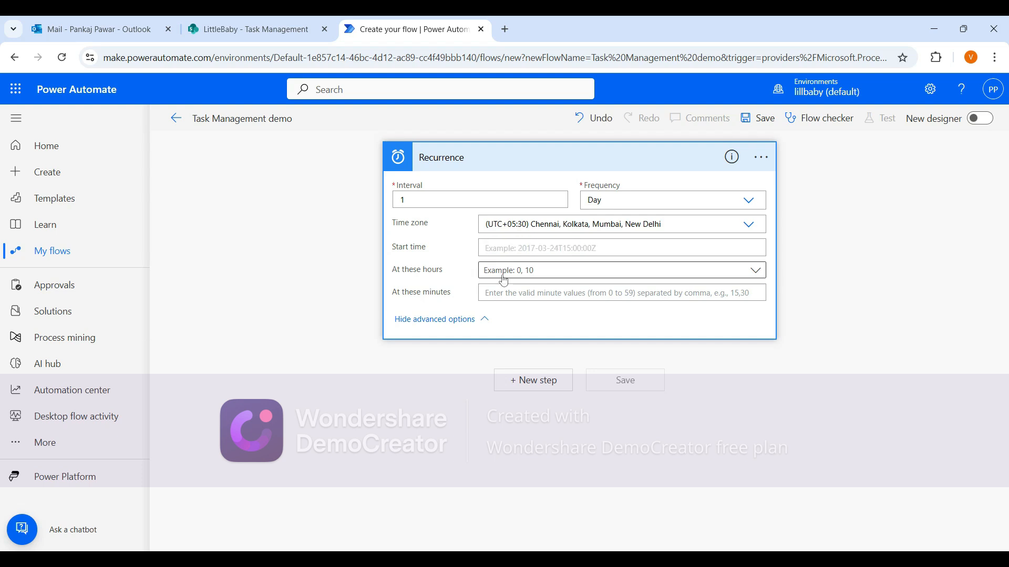
{"action": "key", "text": "ctrl+z"}
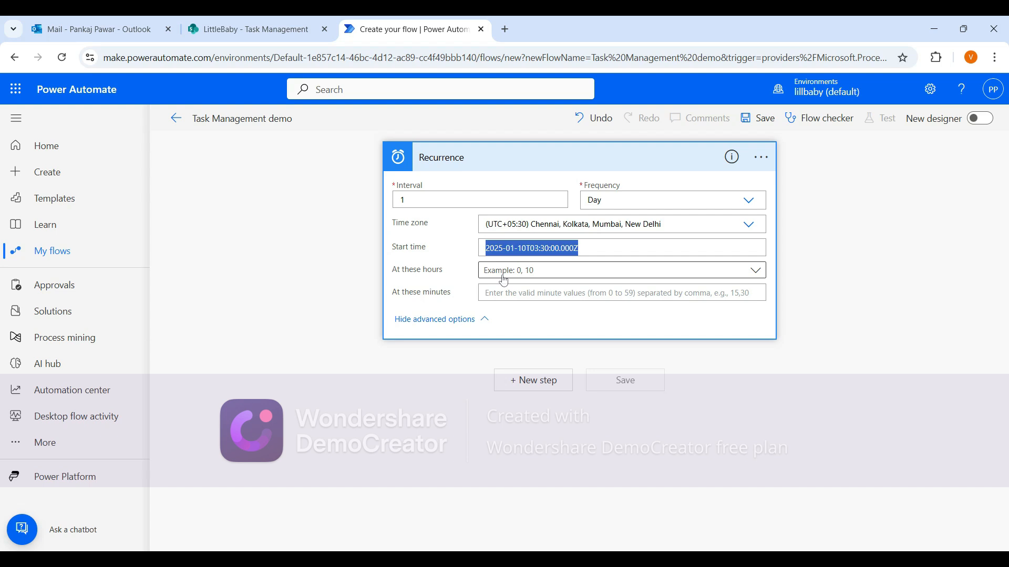
{"action": "left_click", "coordinate": [893, 435]}
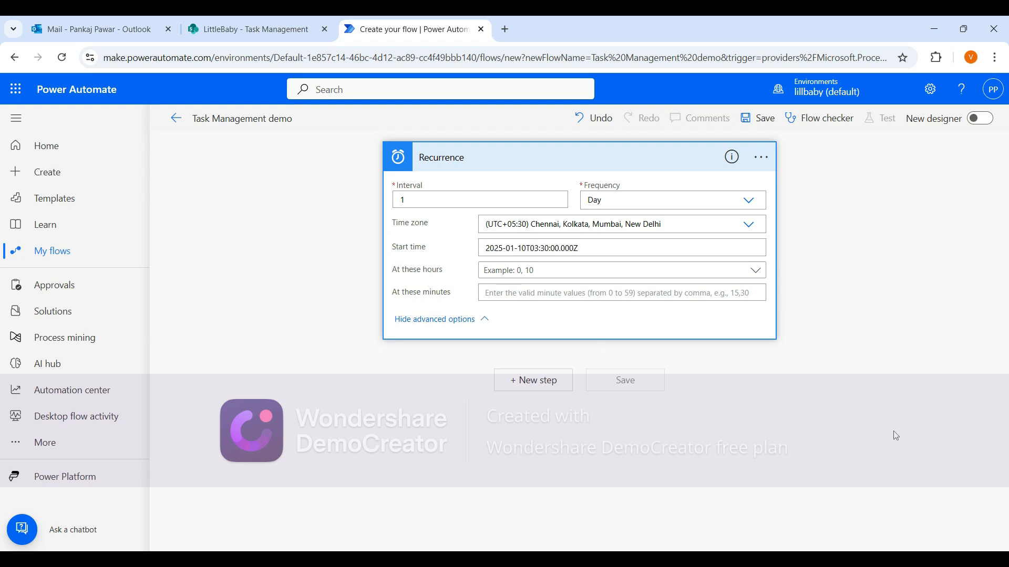
Set the Recurrence trigger to run at hour 9 and collapse the trigger card.
{"action": "left_click", "coordinate": [621, 269]}
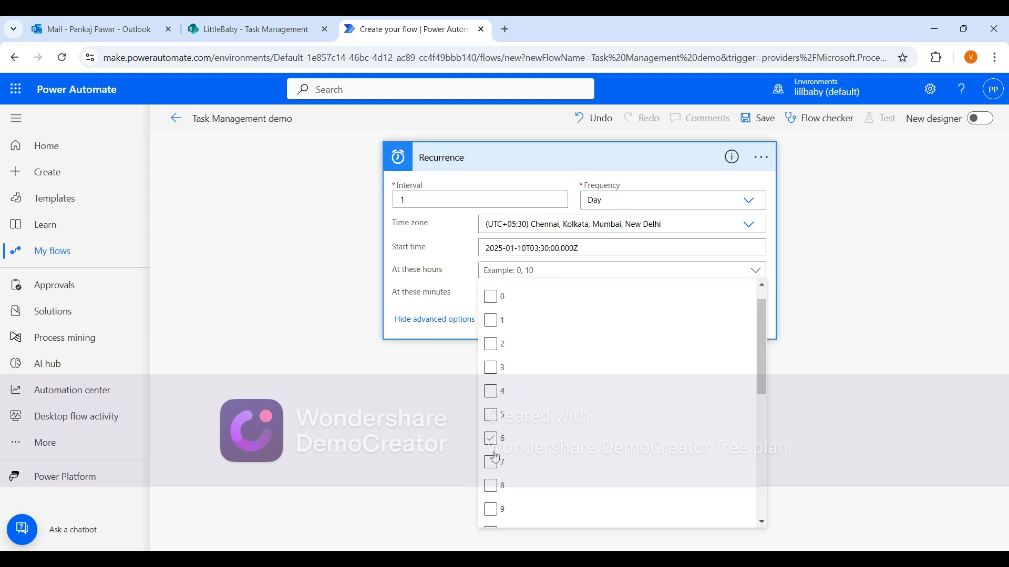
{"action": "scroll", "coordinate": [495, 461], "scroll_direction": "down", "scroll_amount": 2}
{"action": "left_click", "coordinate": [493, 403]}
{"action": "left_click", "coordinate": [391, 438]}
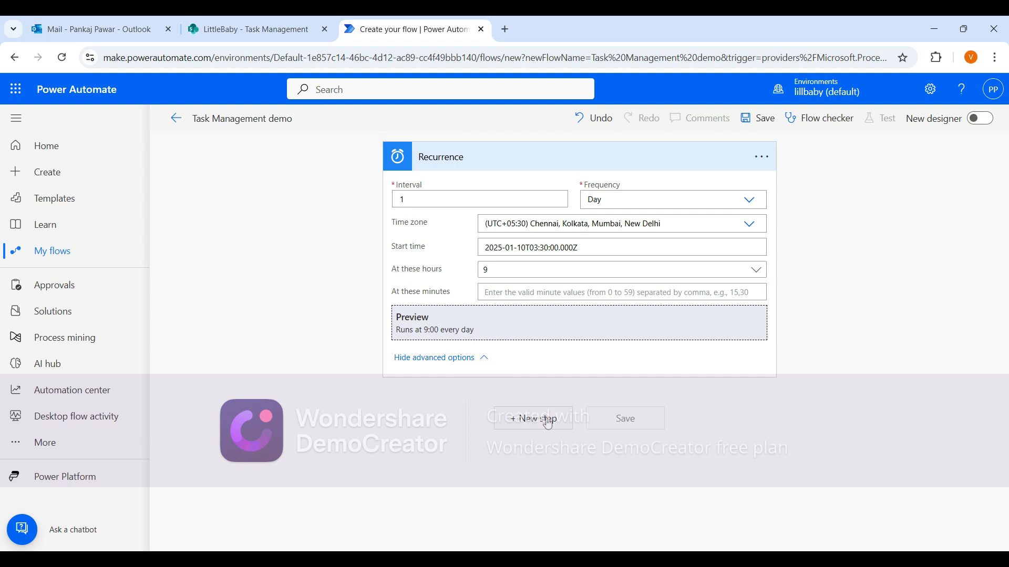
{"action": "left_click", "coordinate": [511, 165]}
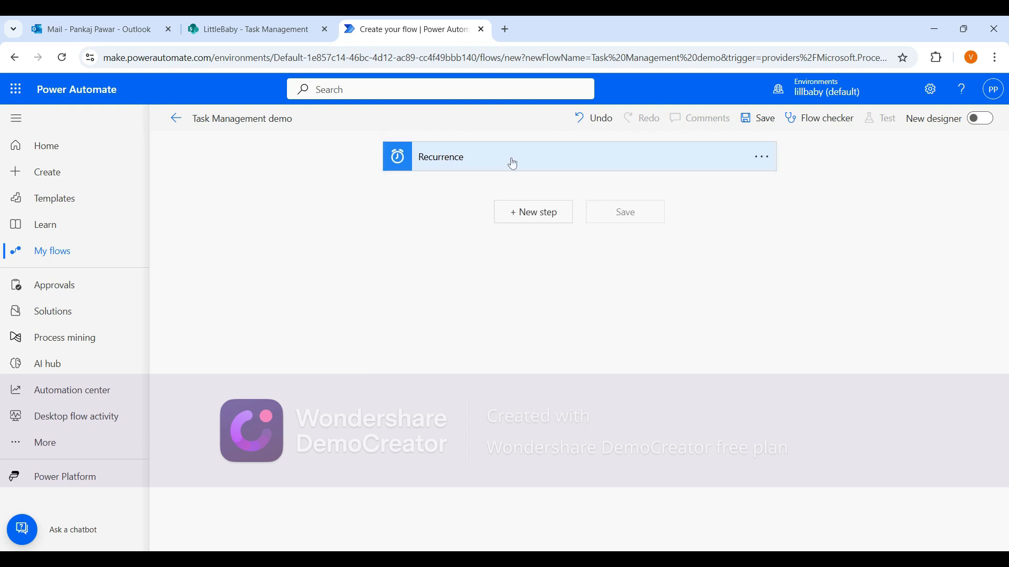
Add a SharePoint Get items action after the Recurrence trigger.
{"action": "left_click", "coordinate": [238, 27]}
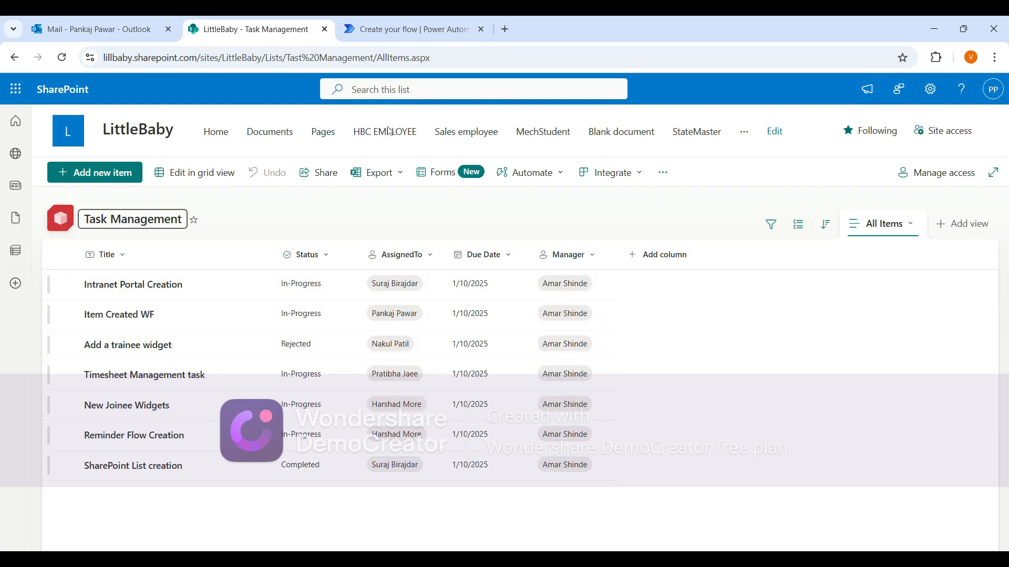
{"action": "left_click", "coordinate": [410, 29]}
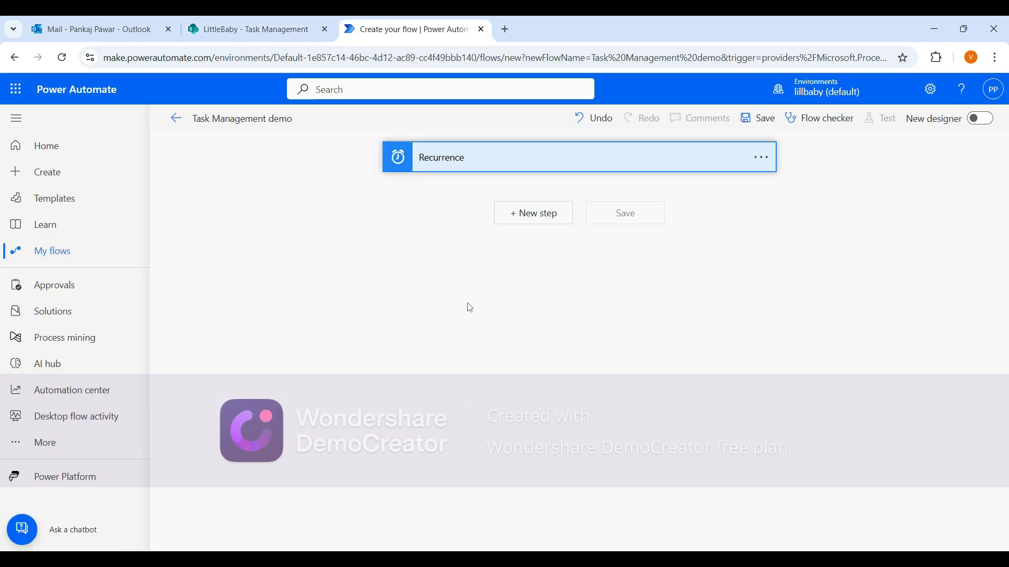
{"action": "left_click", "coordinate": [533, 212]}
{"action": "left_click", "coordinate": [538, 243]}
{"action": "type", "text": "g"}
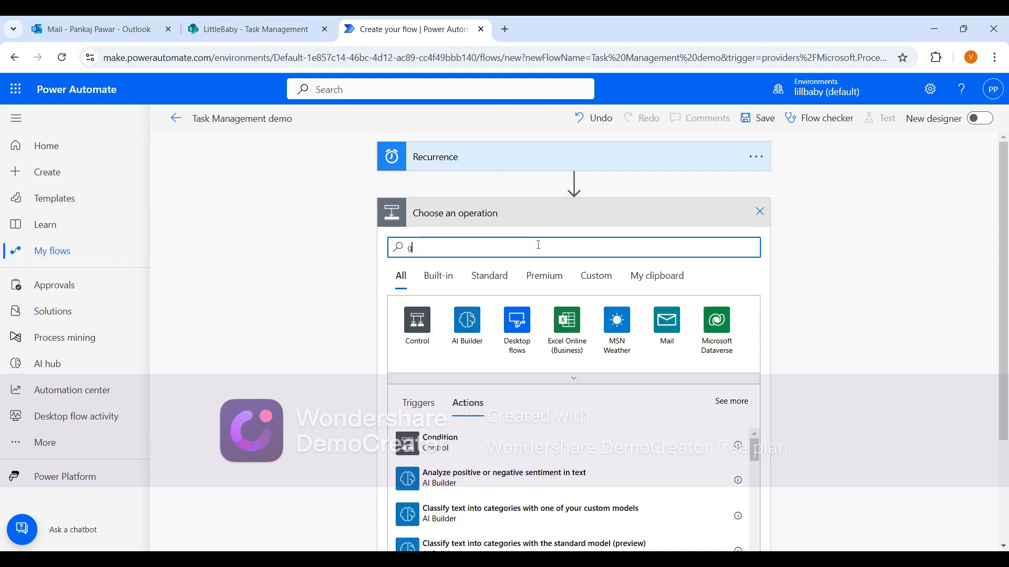
{"action": "type", "text": "et items"}
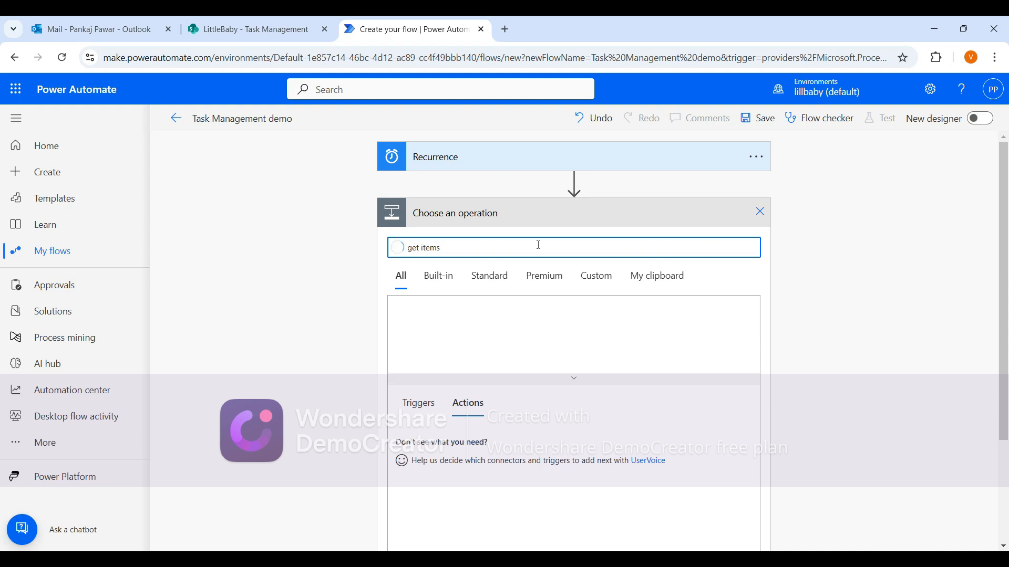
{"action": "left_click", "coordinate": [522, 457]}
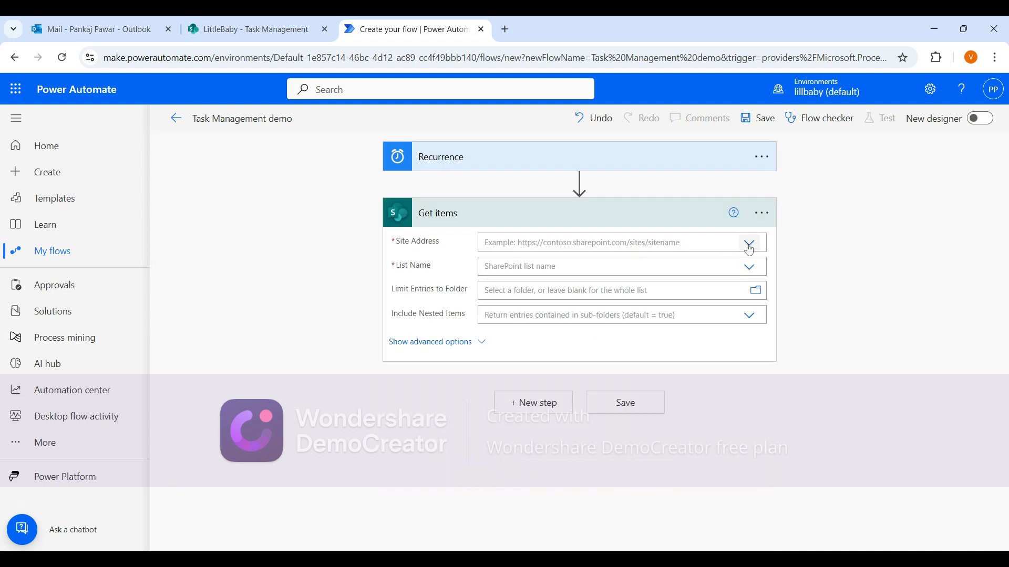
Set the Get items site address to the LittleBaby SharePoint site.
{"action": "left_click", "coordinate": [749, 242]}
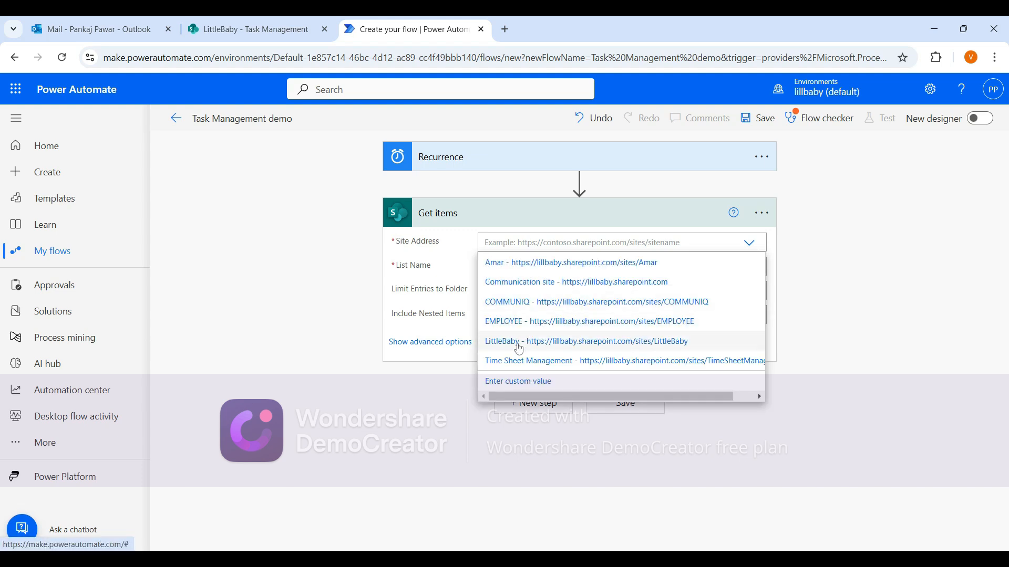
{"action": "left_click", "coordinate": [518, 343]}
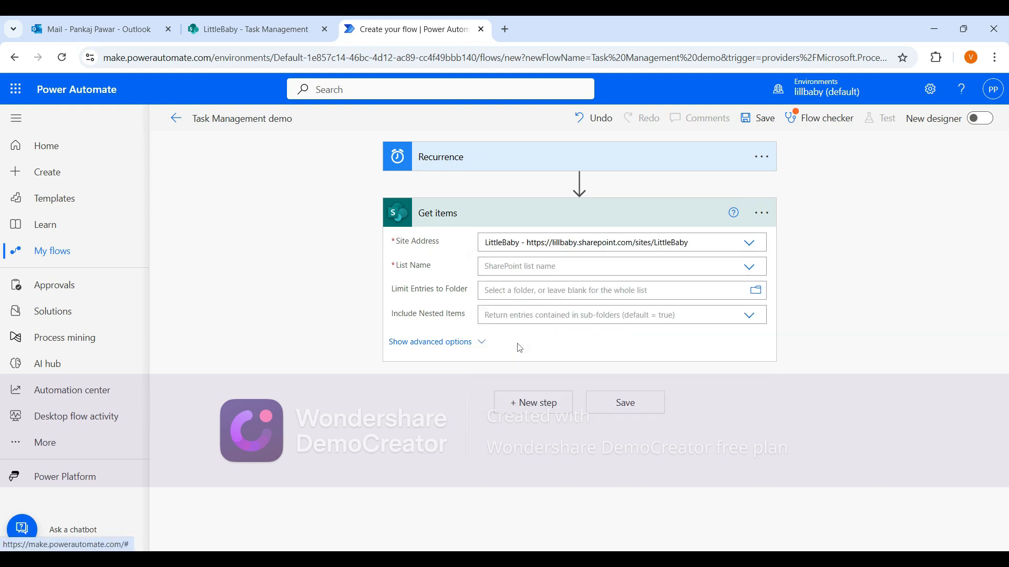
Select Task Management as the Get items list and show the action's advanced options.
{"action": "left_click", "coordinate": [750, 267]}
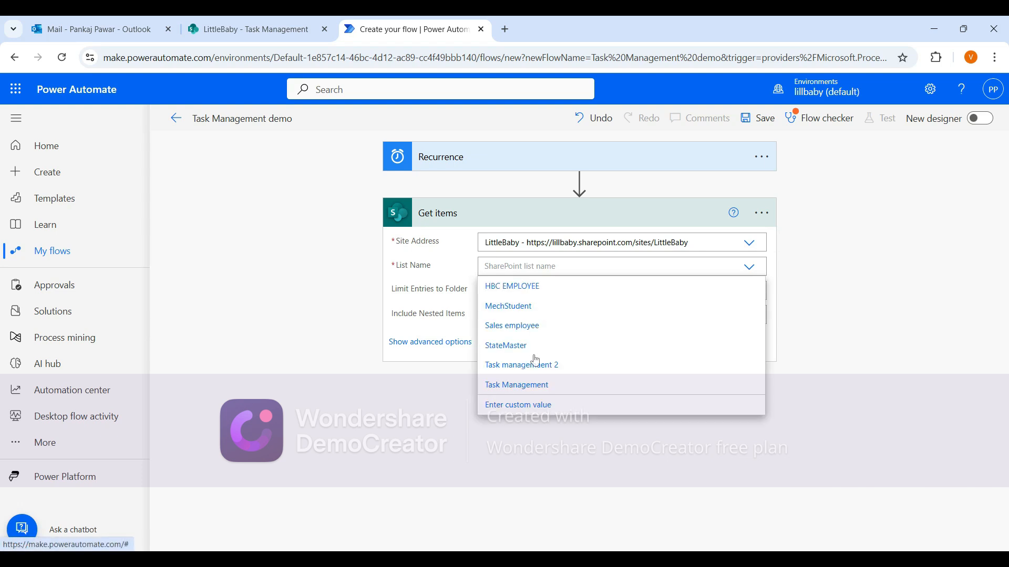
{"action": "left_click", "coordinate": [531, 388]}
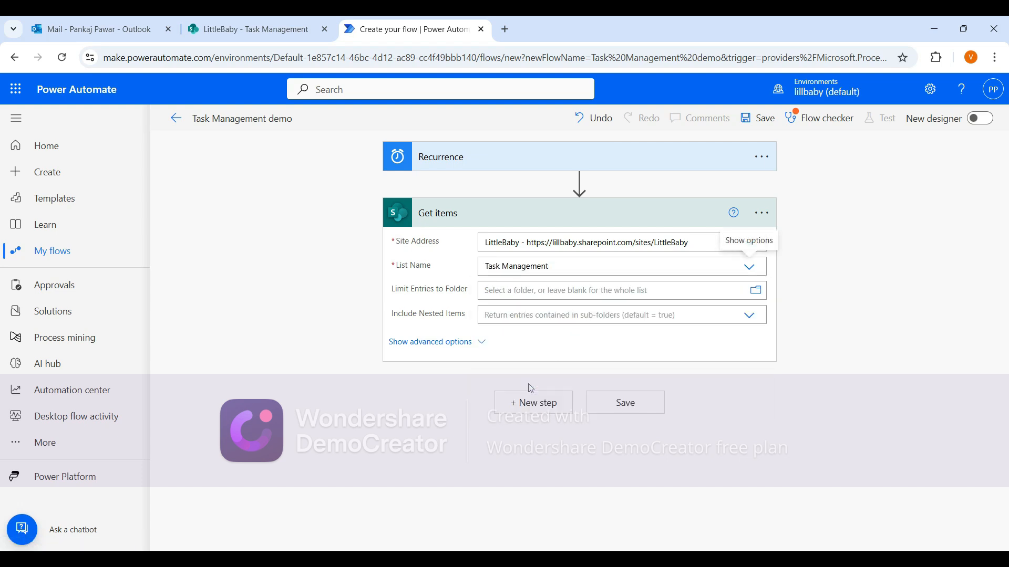
{"action": "left_click", "coordinate": [463, 342]}
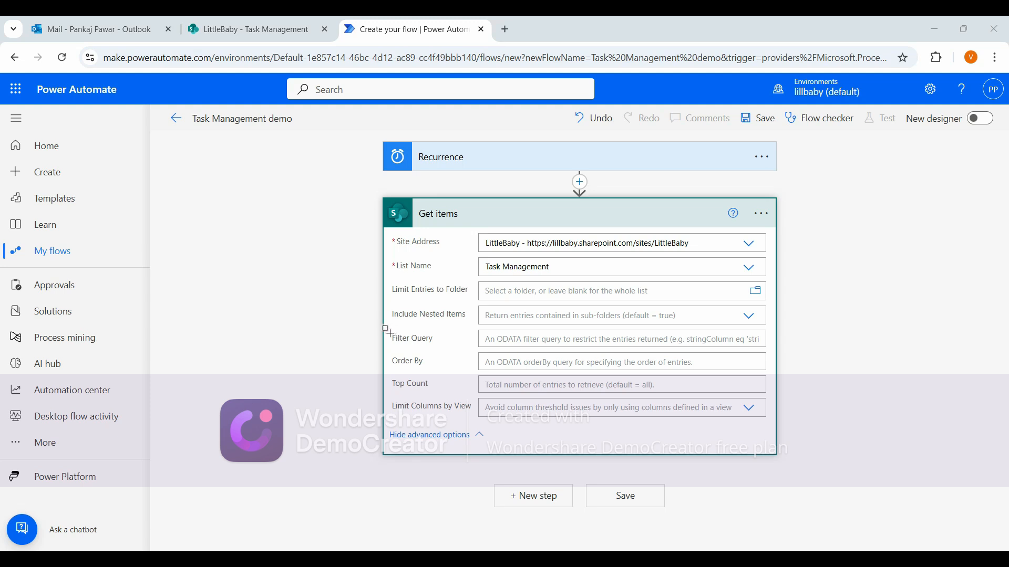
{"action": "left_click_drag", "start_coordinate": [390, 344], "coordinate": [770, 348]}
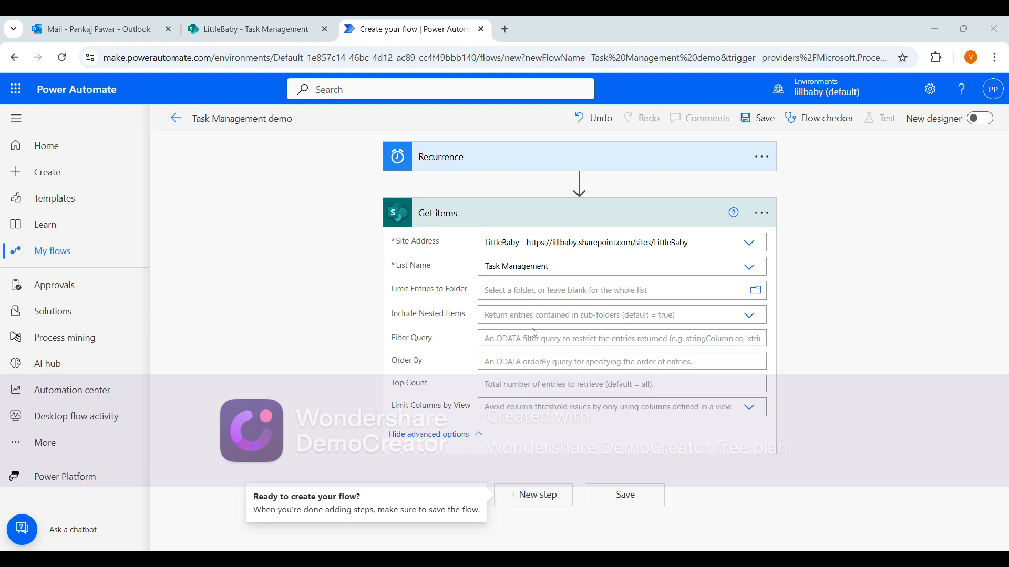
In the SharePoint Task Management list, open the Status column's settings and copy the In-Progress choice value.
{"action": "left_click", "coordinate": [220, 29]}
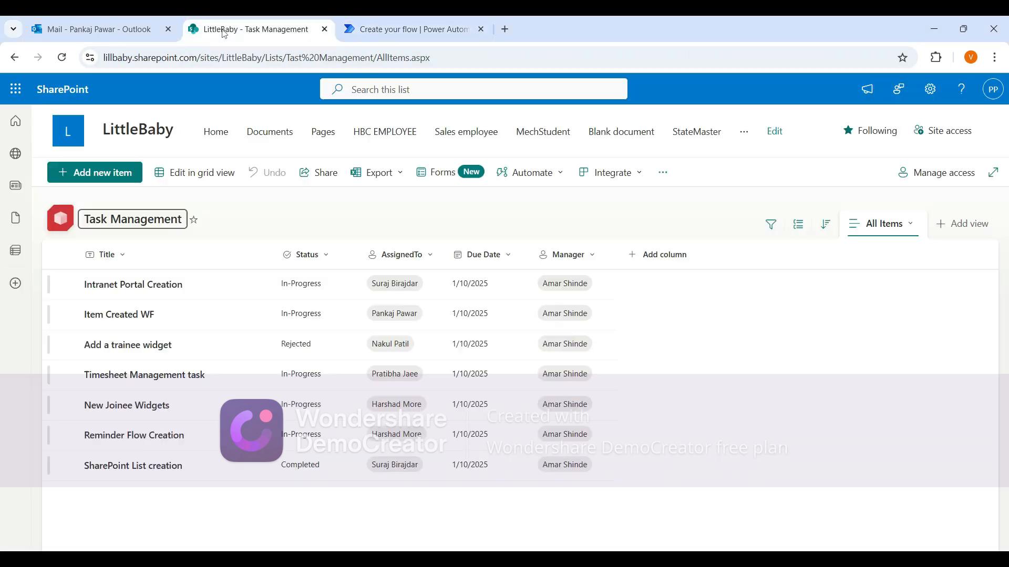
{"action": "left_click", "coordinate": [323, 257]}
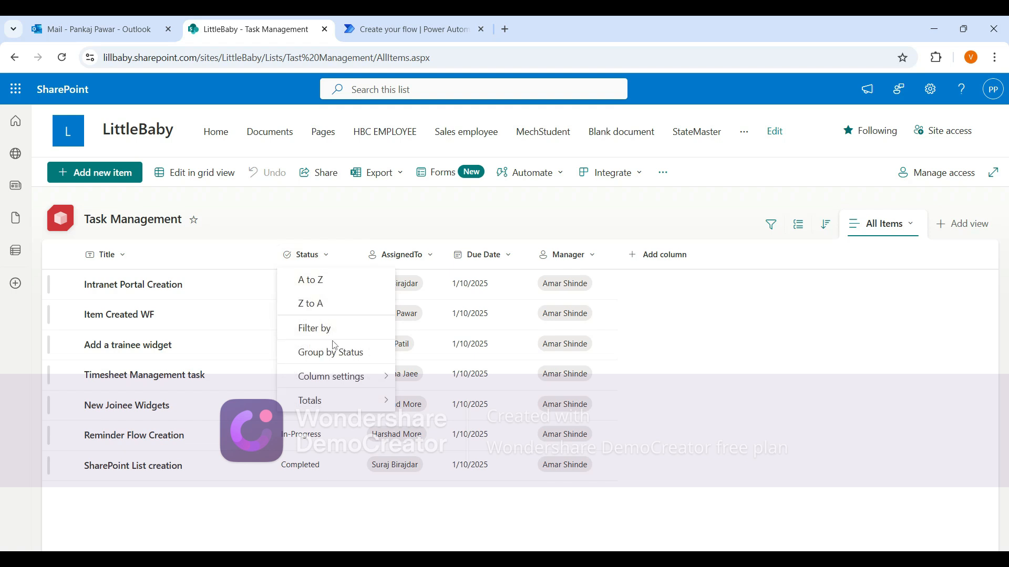
{"action": "mouse_move", "coordinate": [334, 381]}
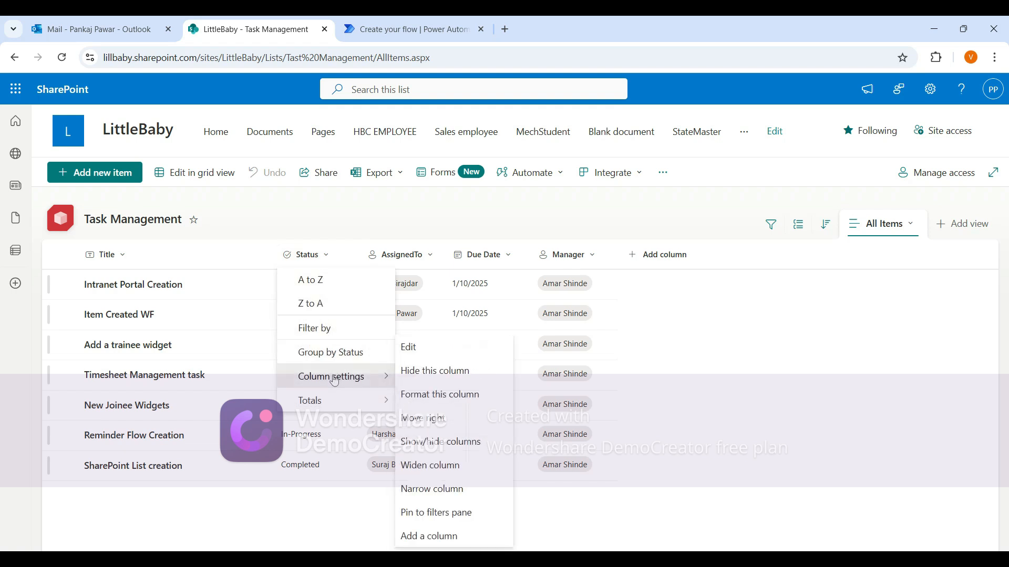
{"action": "left_click", "coordinate": [410, 347]}
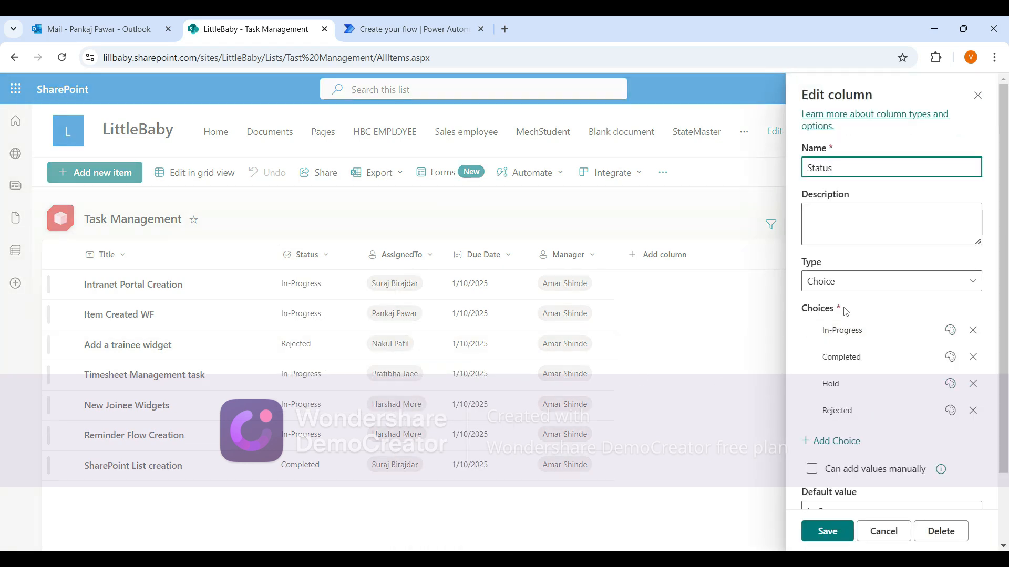
{"action": "left_click", "coordinate": [874, 332]}
{"action": "right_click", "coordinate": [875, 337]}
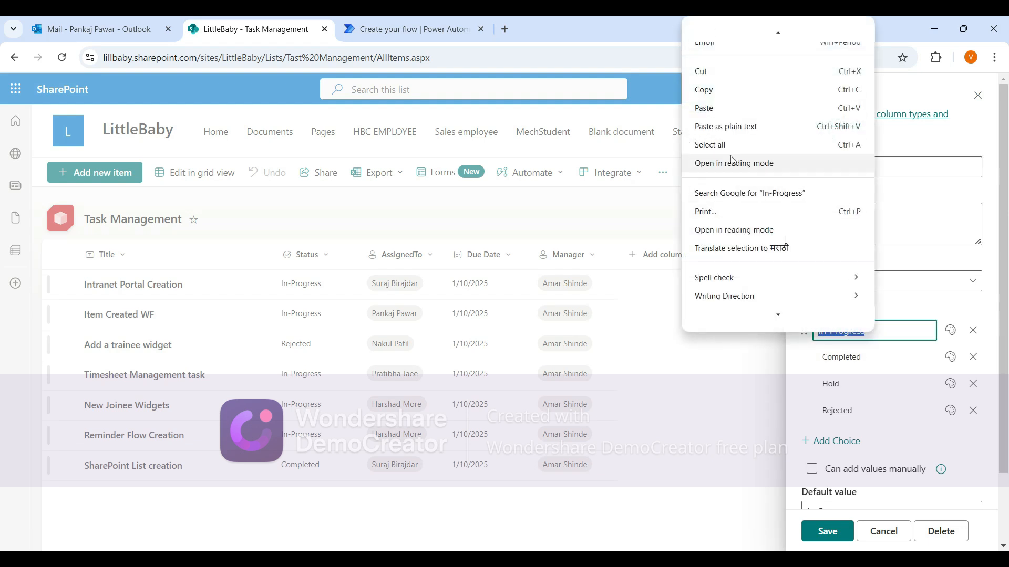
{"action": "left_click", "coordinate": [712, 87]}
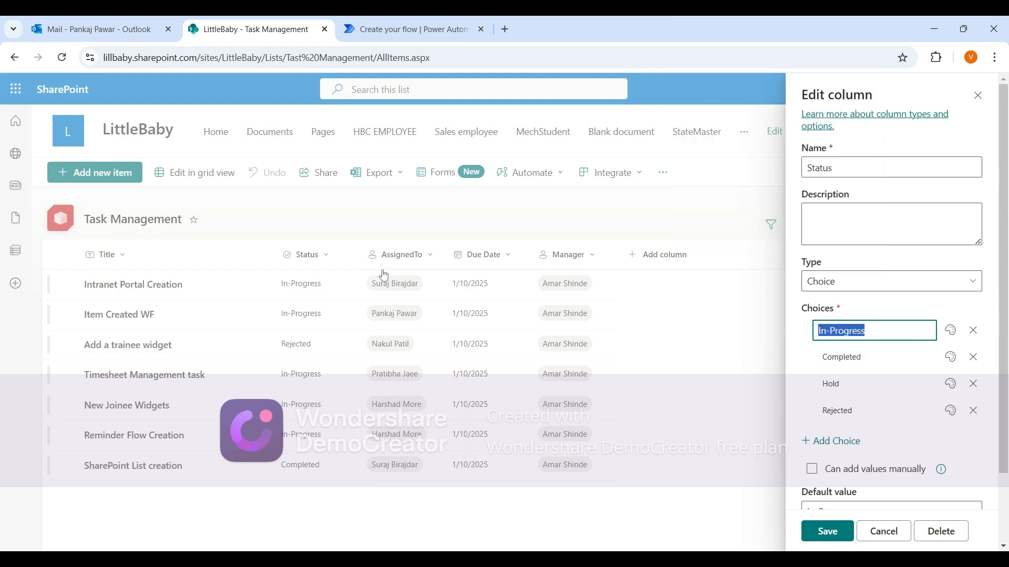
{"action": "left_click", "coordinate": [653, 106]}
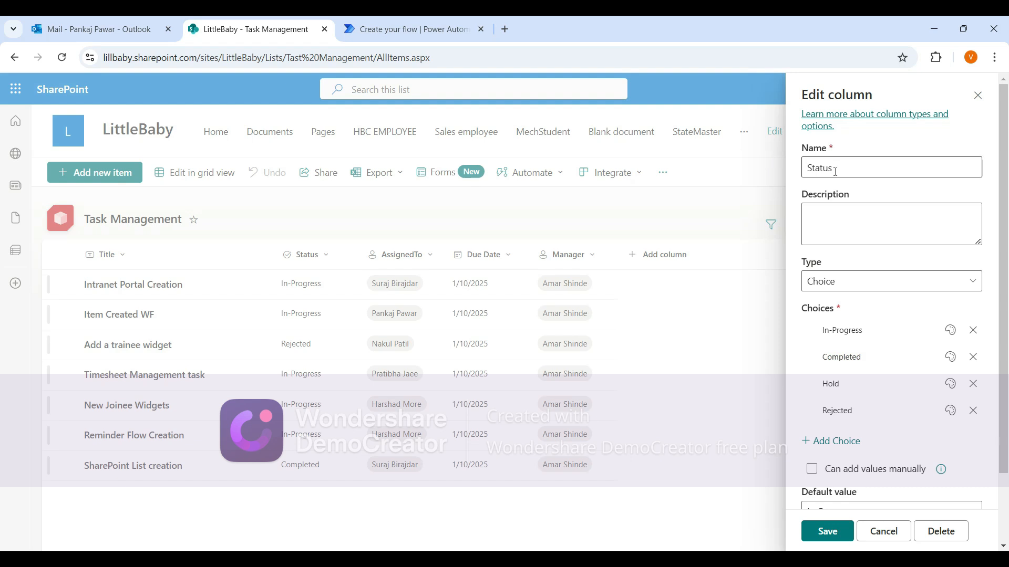
Enter the Get items filter query Status eq "In-Progress" and save the flow.
{"action": "left_click", "coordinate": [399, 29]}
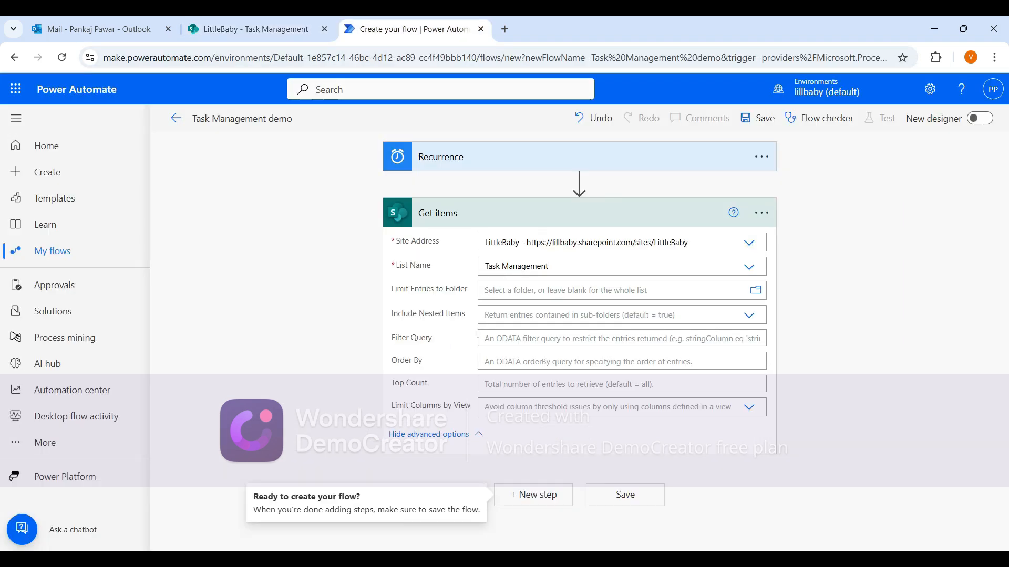
{"action": "left_click", "coordinate": [511, 345]}
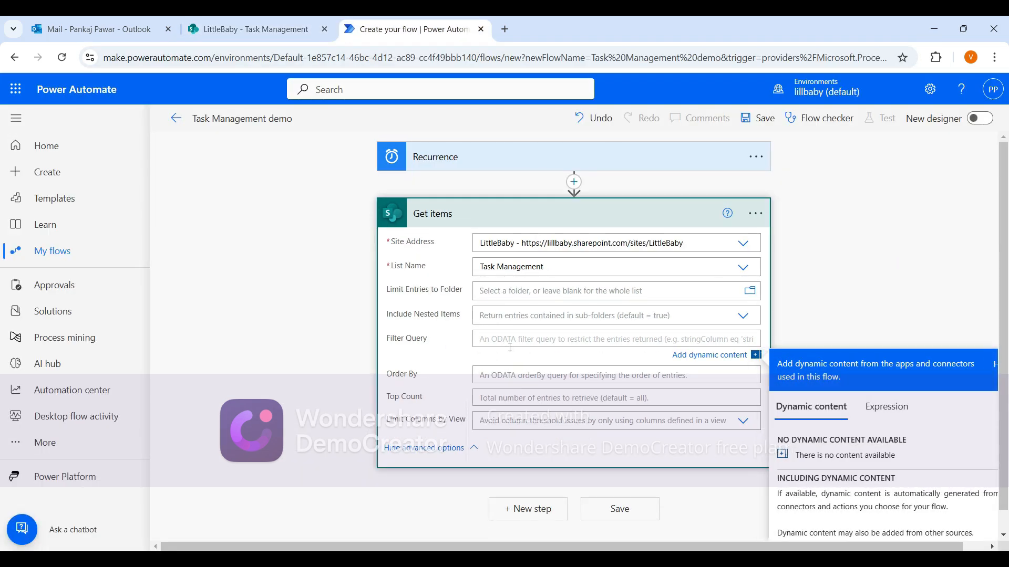
{"action": "type", "text": "S"}
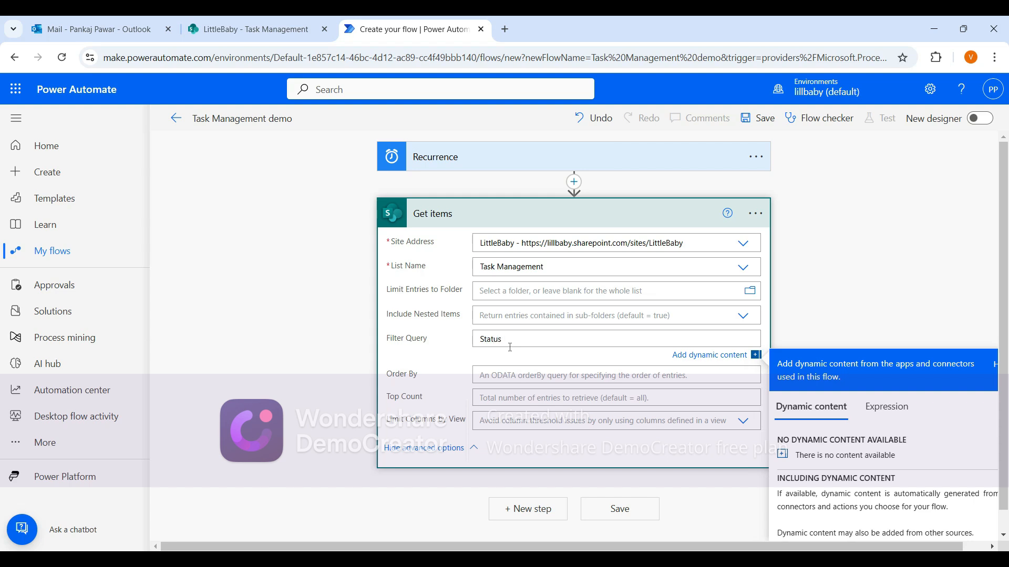
{"action": "type", "text": "tatus eq"}
{"action": "type", "text": "In-Progress"}
{"action": "left_click", "coordinate": [766, 120]}
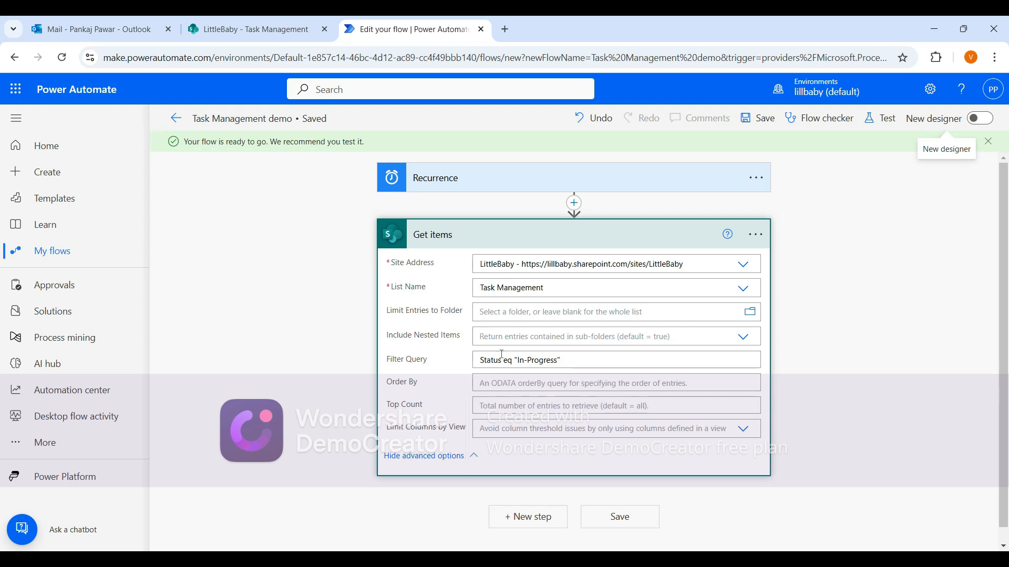
Test the flow manually and run it.
{"action": "left_click", "coordinate": [877, 121]}
{"action": "left_click", "coordinate": [763, 150]}
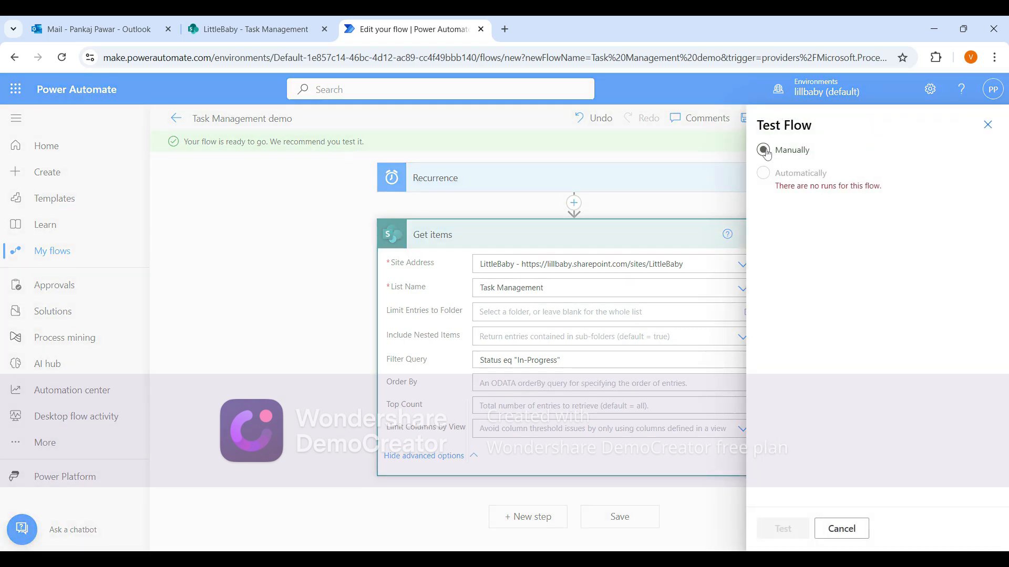
{"action": "left_click", "coordinate": [788, 536]}
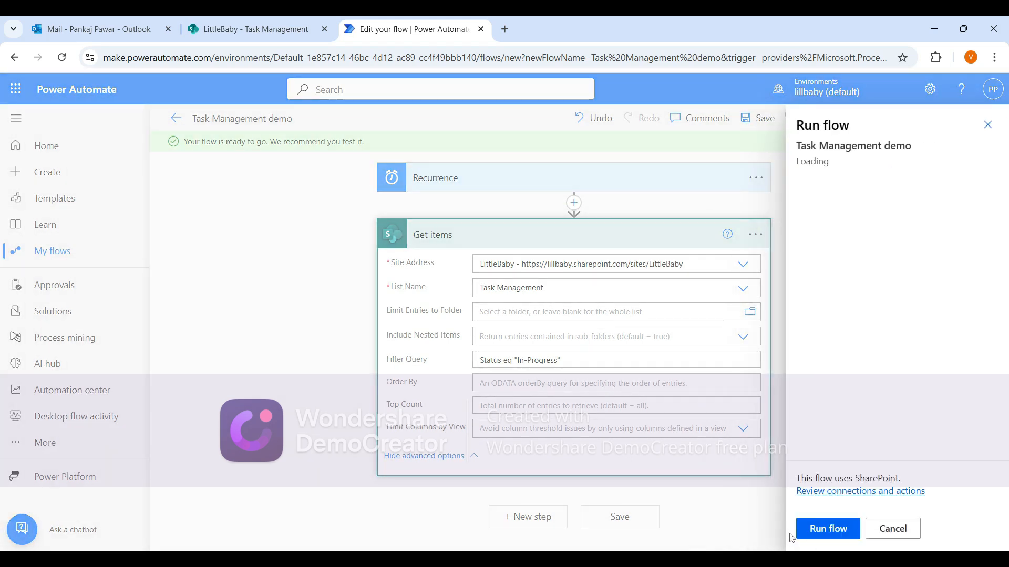
{"action": "left_click", "coordinate": [824, 536]}
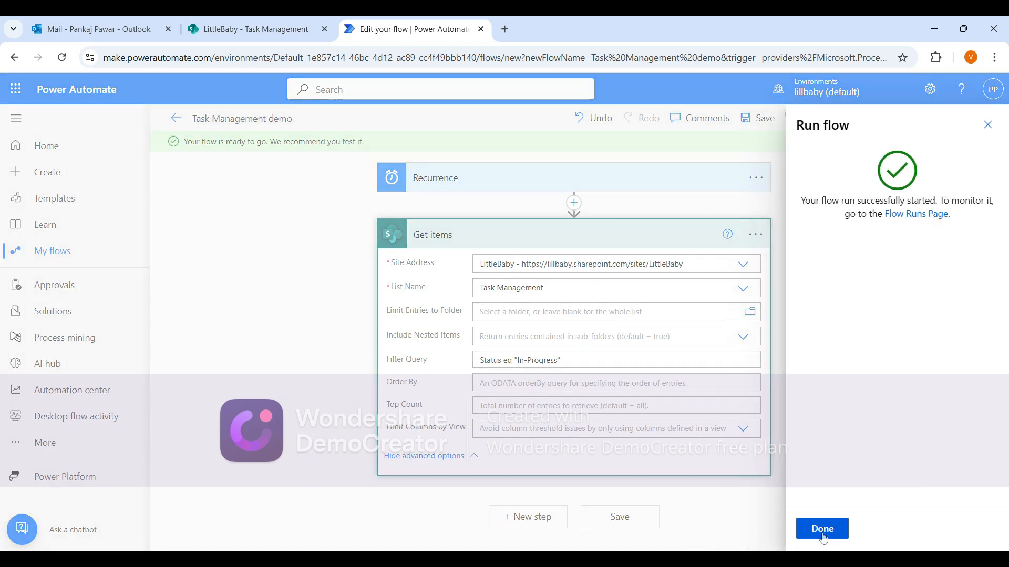
{"action": "left_click", "coordinate": [822, 530]}
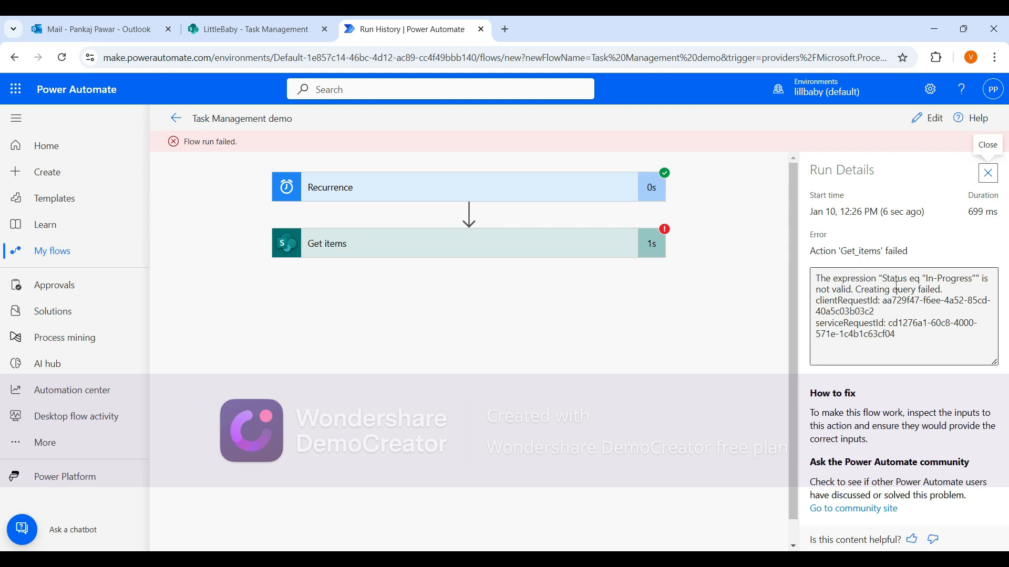
Return to editing the flow, set the filter query to Status eq 'In-Progress', and save it.
{"action": "left_click_drag", "start_coordinate": [886, 280], "coordinate": [963, 286]}
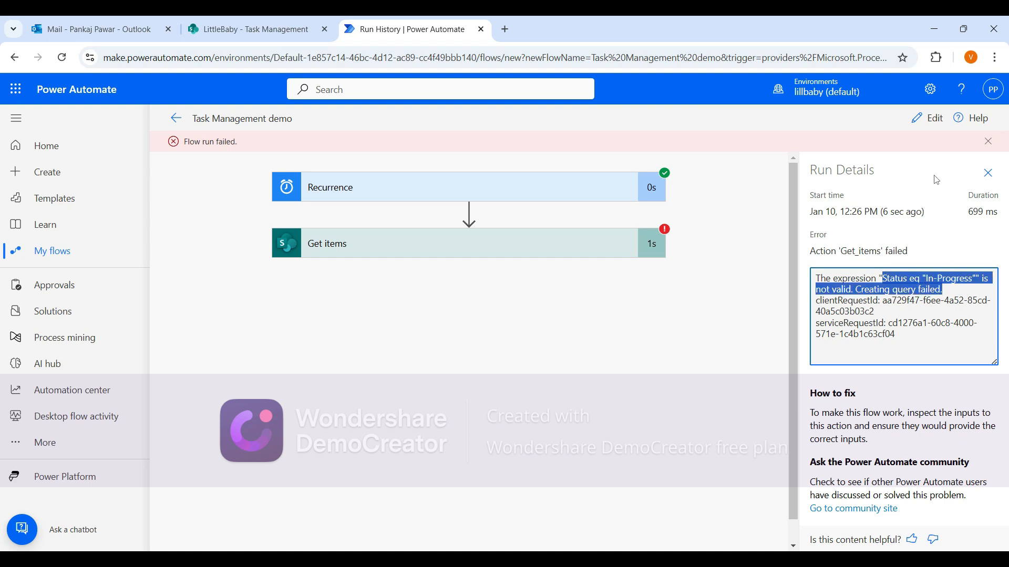
{"action": "left_click", "coordinate": [927, 117]}
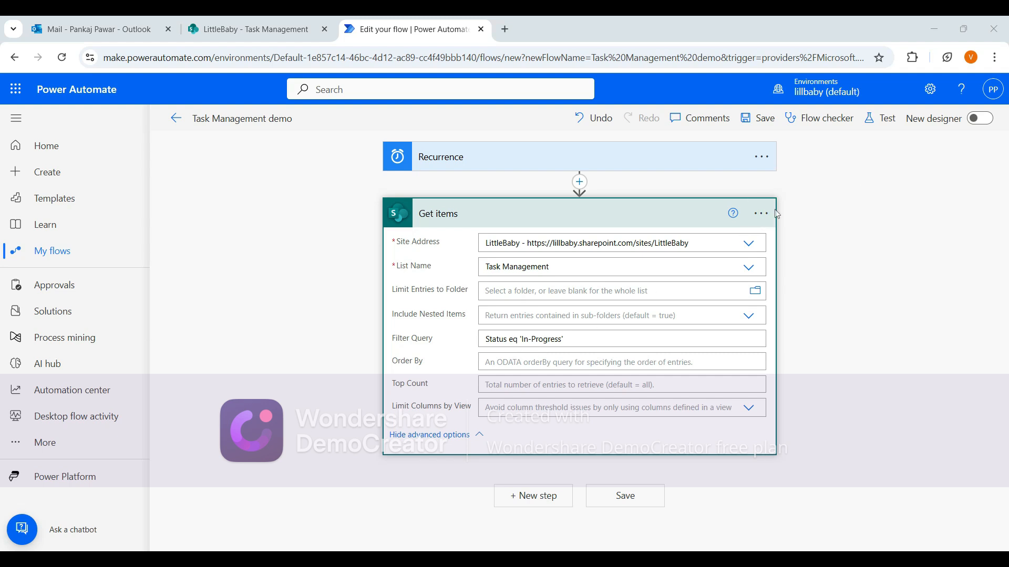
{"action": "left_click", "coordinate": [762, 124]}
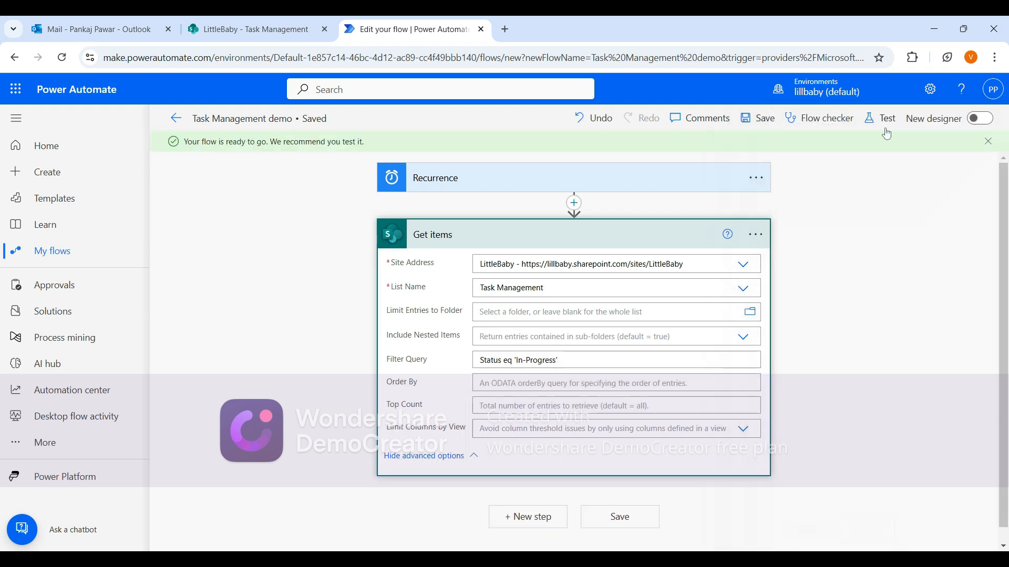
Test the flow manually again and run it.
{"action": "left_click", "coordinate": [884, 122]}
{"action": "left_click", "coordinate": [772, 150]}
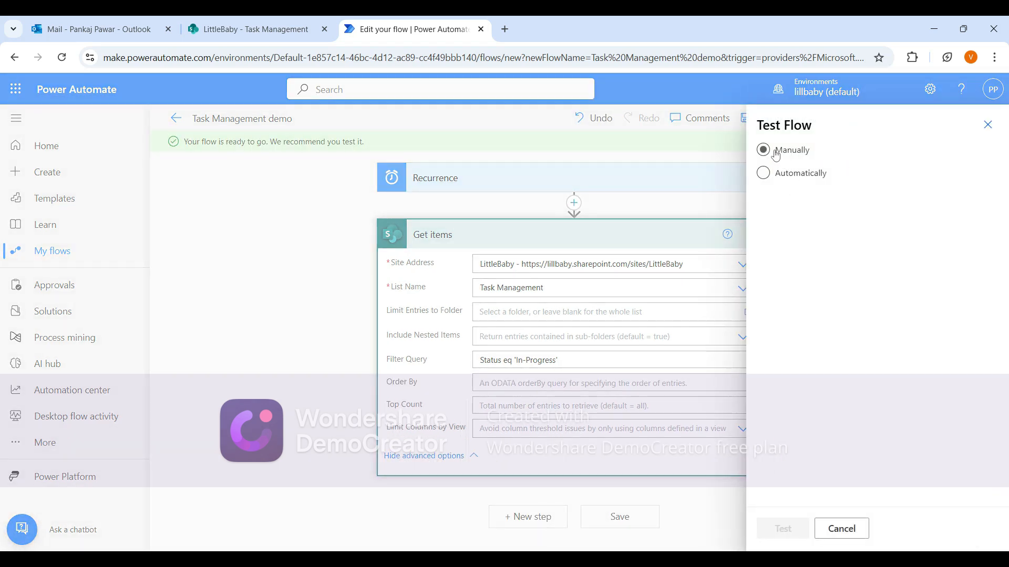
{"action": "left_click", "coordinate": [798, 532]}
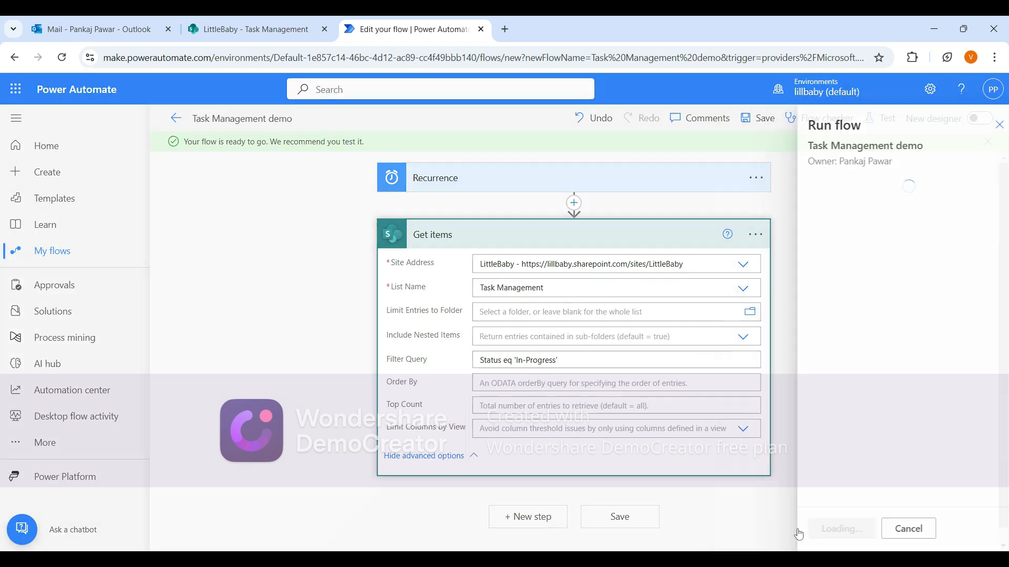
{"action": "left_click", "coordinate": [824, 533]}
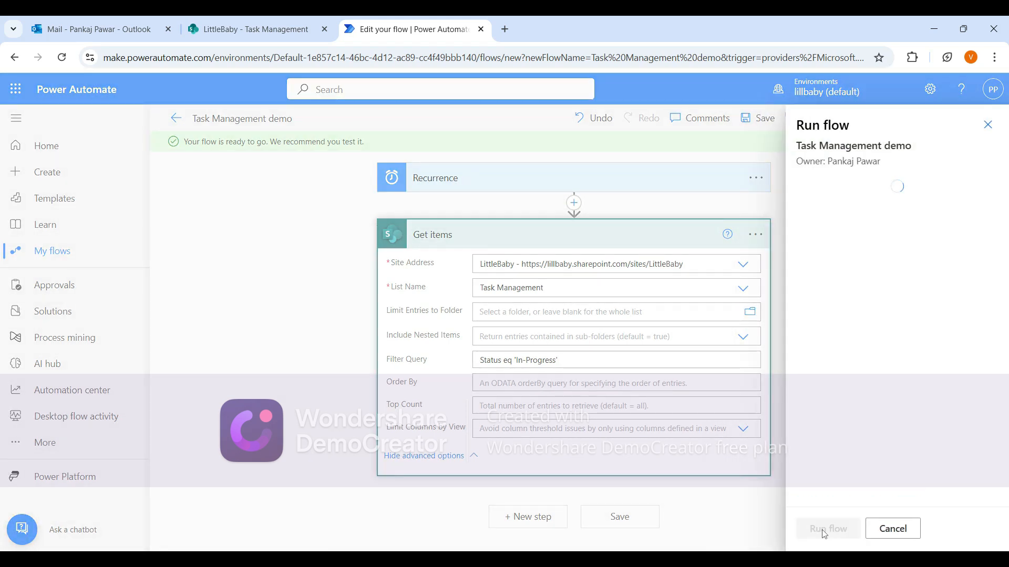
{"action": "left_click", "coordinate": [822, 529]}
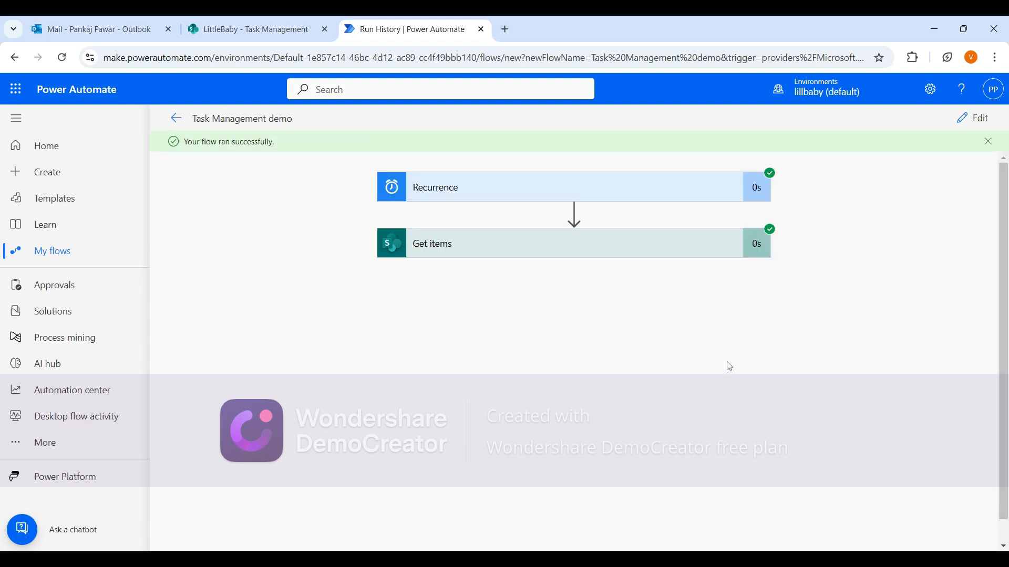
Expand the Get items action in the run history and download its outputs.
{"action": "left_click", "coordinate": [624, 251]}
{"action": "scroll", "coordinate": [561, 424], "scroll_direction": "down", "scroll_amount": 1}
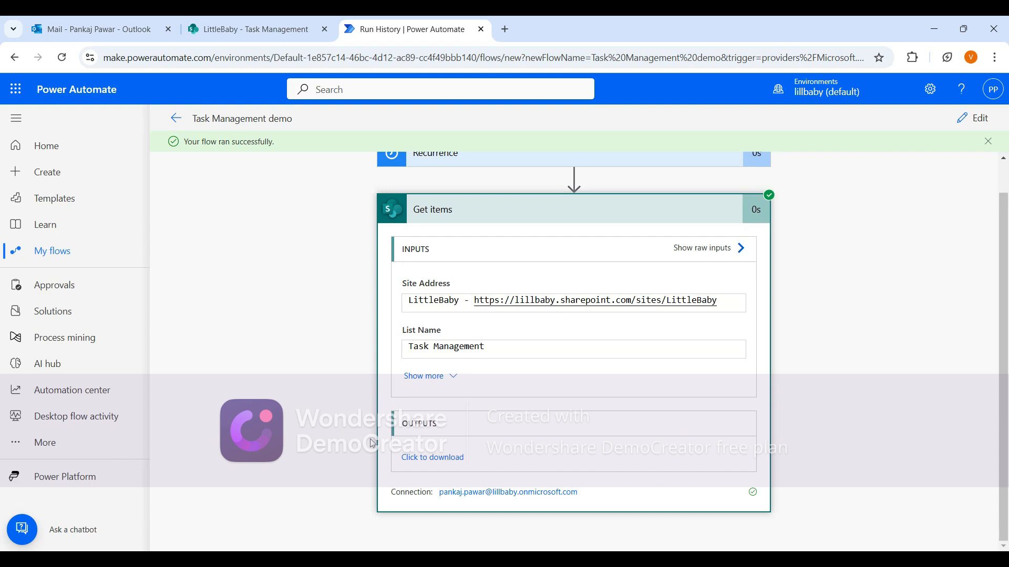
{"action": "left_click", "coordinate": [415, 467]}
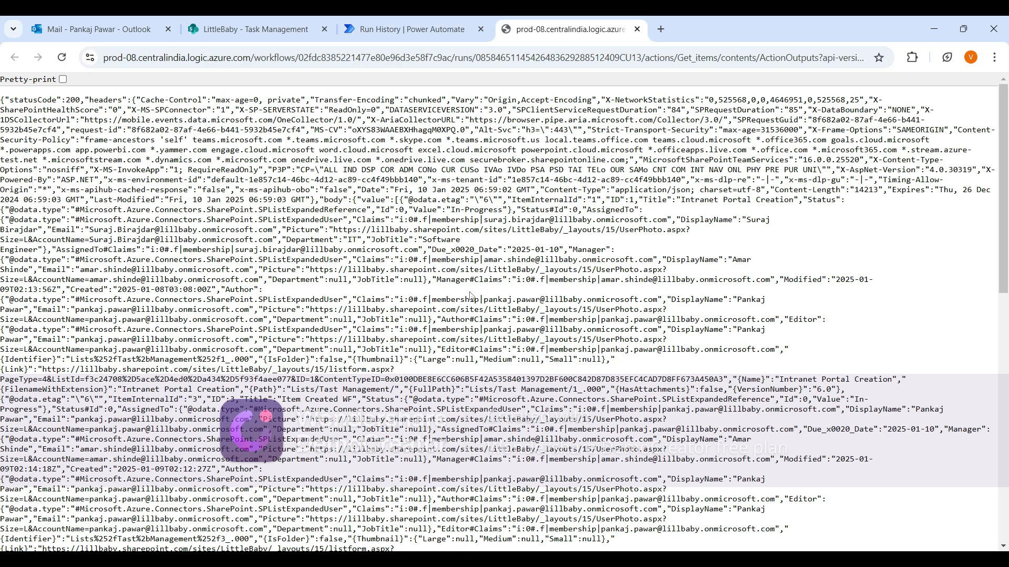
Search the downloaded outputs for status and examine each returned item's Status value.
{"action": "scroll", "coordinate": [470, 307], "scroll_direction": "down", "scroll_amount": 3}
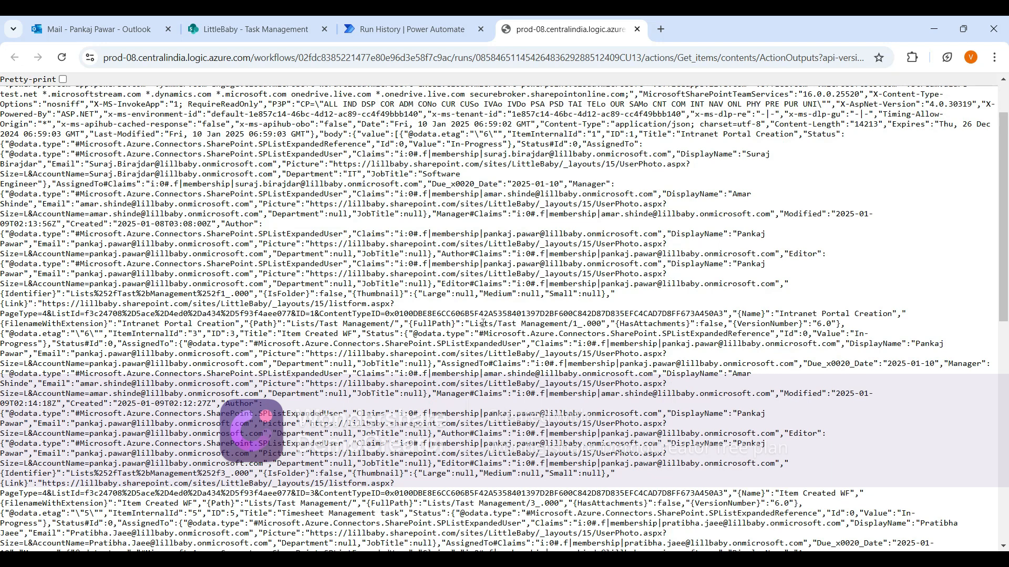
{"action": "key", "text": "ctrl+f"}
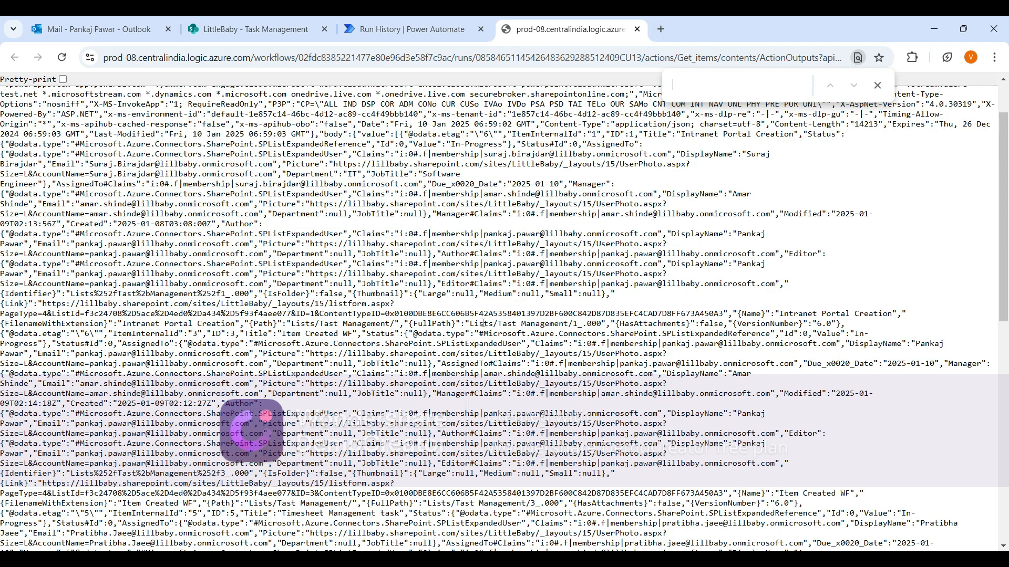
{"action": "type", "text": "status"}
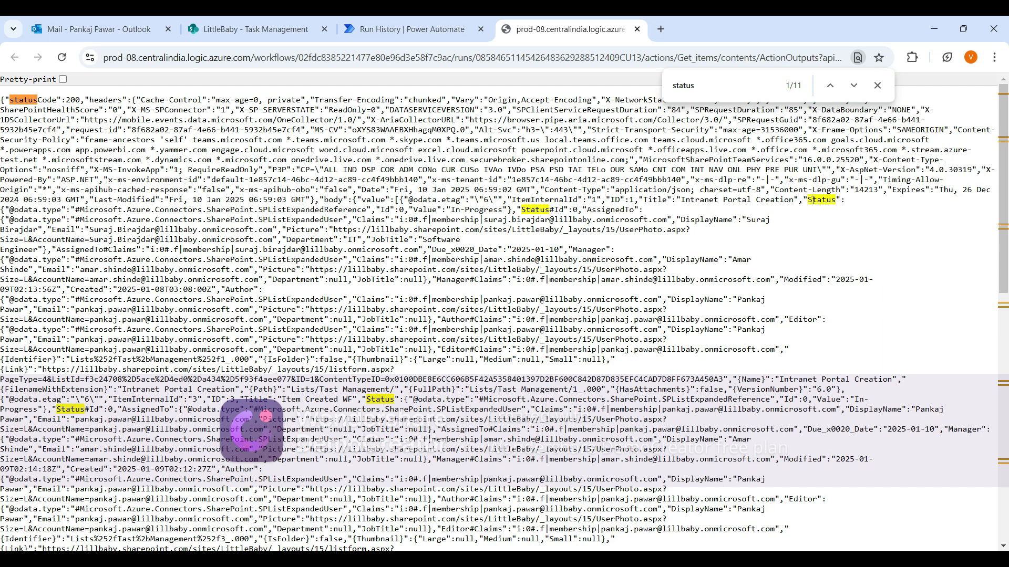
{"action": "left_click_drag", "start_coordinate": [812, 200], "coordinate": [512, 208]}
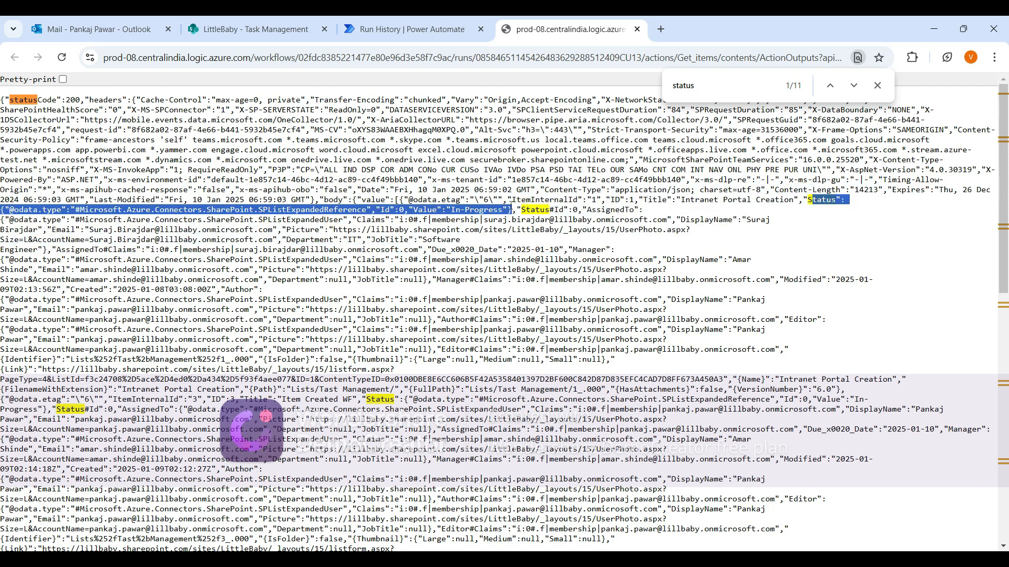
{"action": "left_click", "coordinate": [452, 212]}
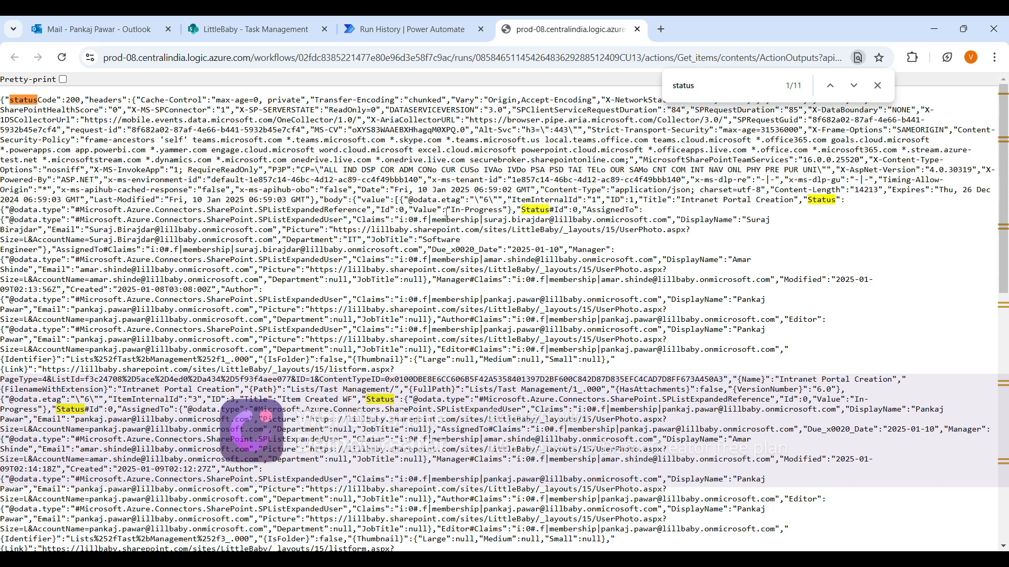
{"action": "left_click_drag", "start_coordinate": [446, 213], "coordinate": [526, 211]}
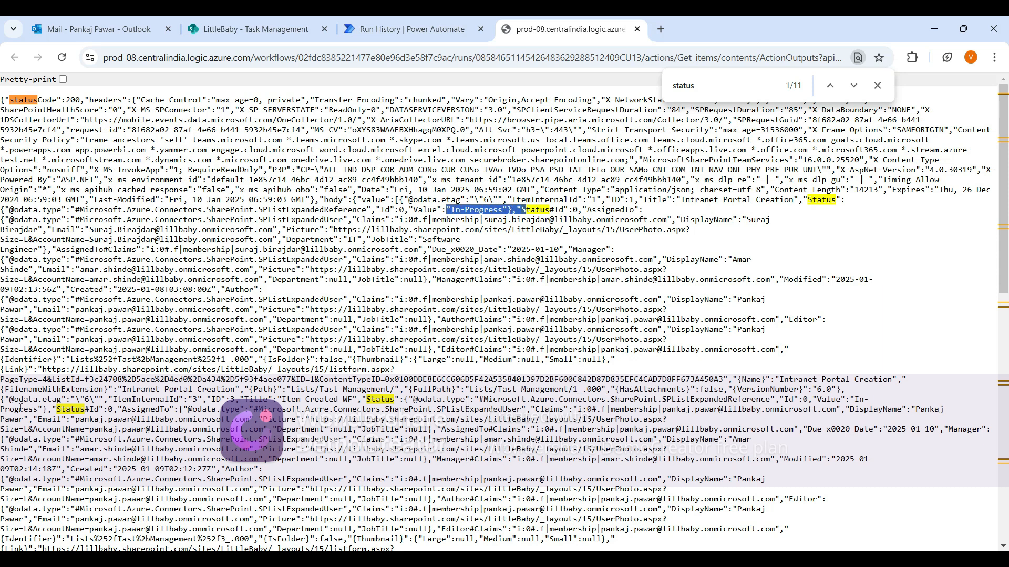
{"action": "left_click_drag", "start_coordinate": [852, 399], "coordinate": [39, 409]}
{"action": "scroll", "coordinate": [288, 448], "scroll_direction": "down", "scroll_amount": 2}
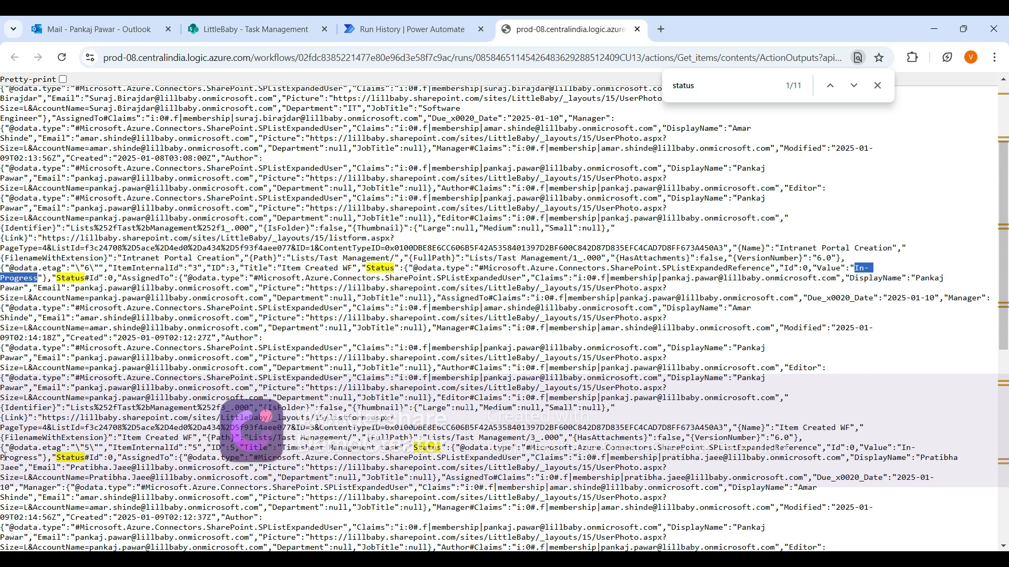
Return to editing the flow and add an Apply to each loop after Get items, looping over its value output.
{"action": "left_click_drag", "start_coordinate": [5, 456], "coordinate": [50, 458]}
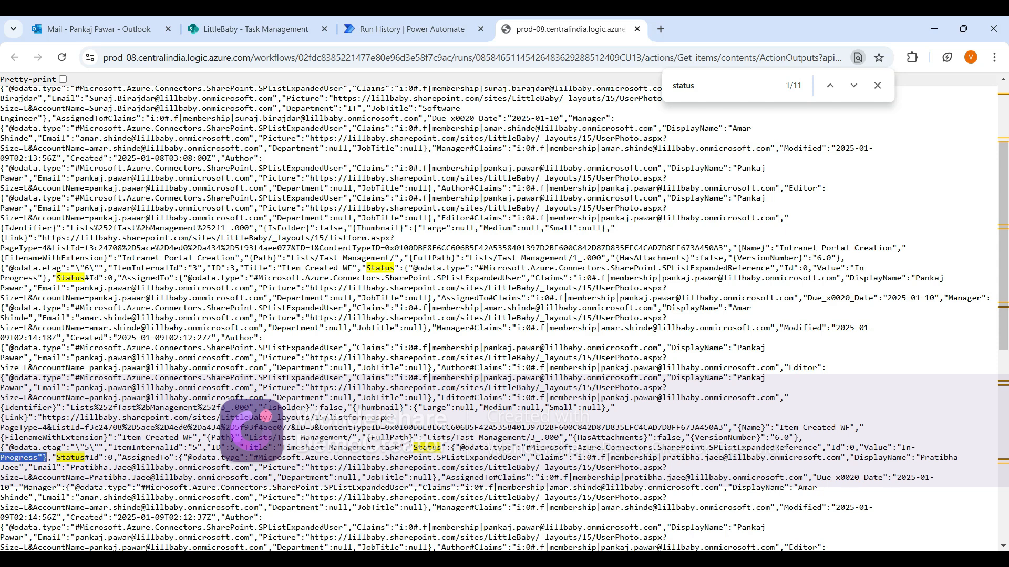
{"action": "left_click", "coordinate": [397, 30]}
{"action": "left_click", "coordinate": [972, 116]}
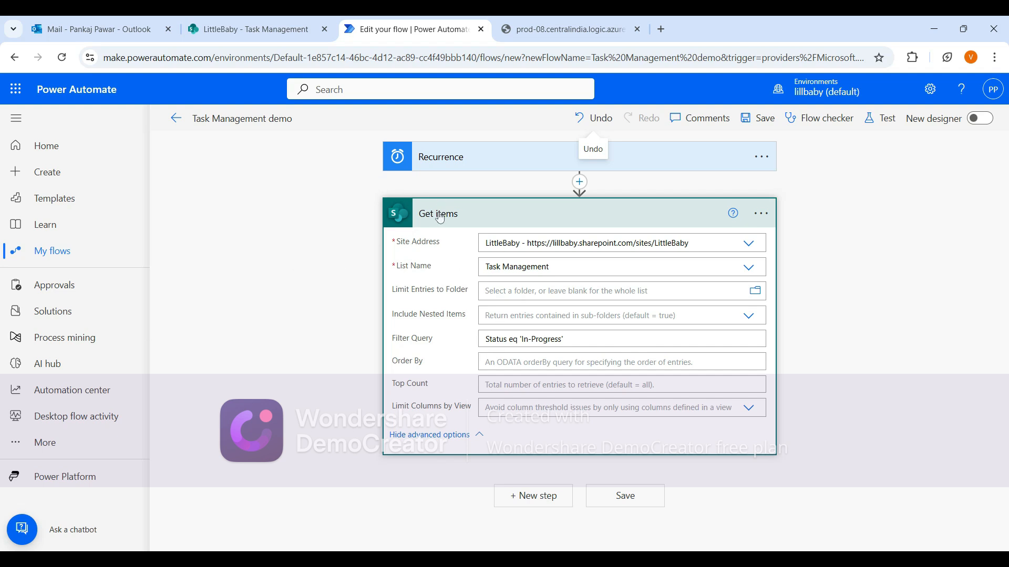
{"action": "left_click", "coordinate": [522, 504]}
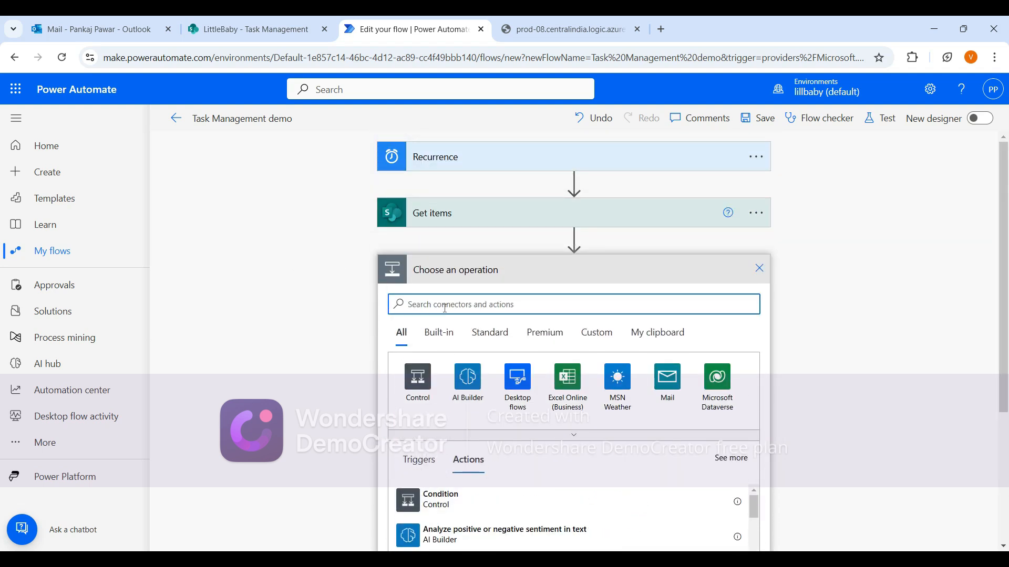
{"action": "left_click", "coordinate": [415, 390]}
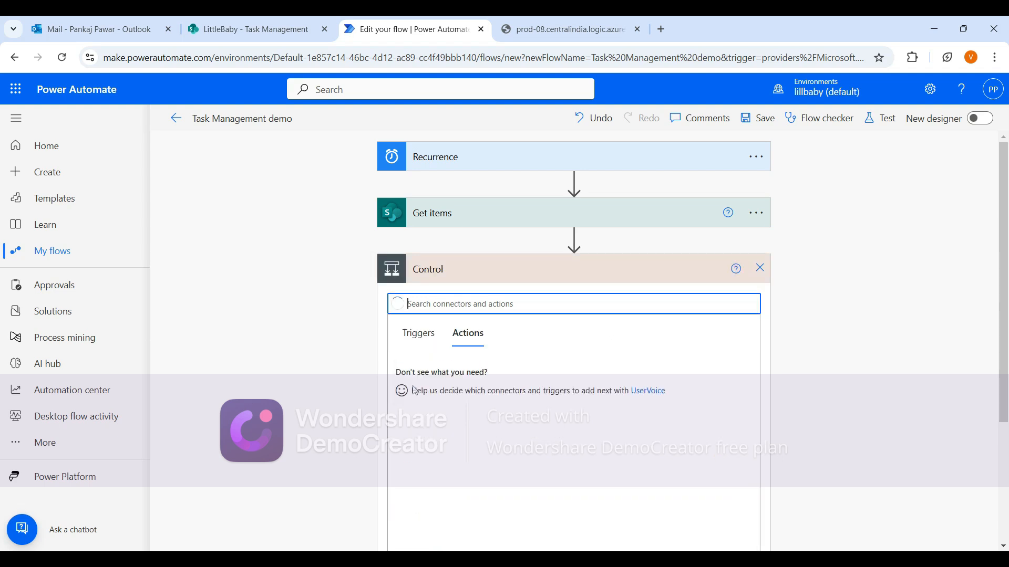
{"action": "left_click", "coordinate": [430, 409]}
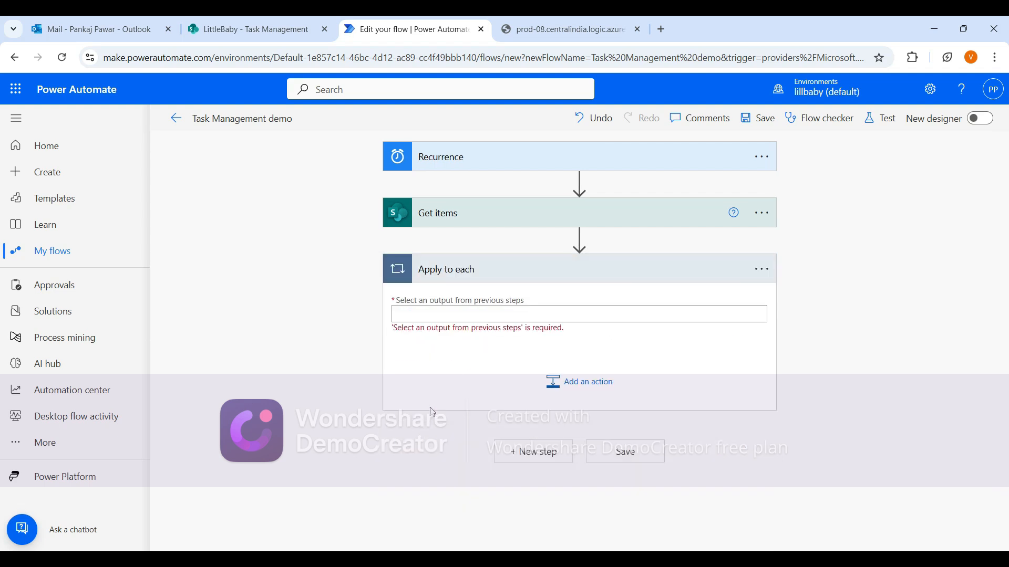
{"action": "left_click", "coordinate": [432, 316]}
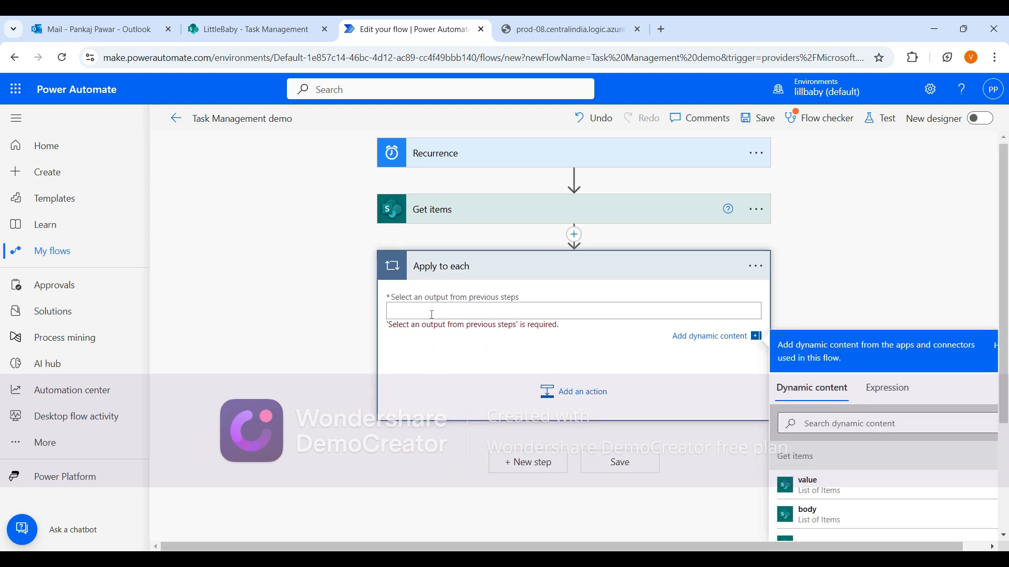
{"action": "left_click", "coordinate": [807, 422]}
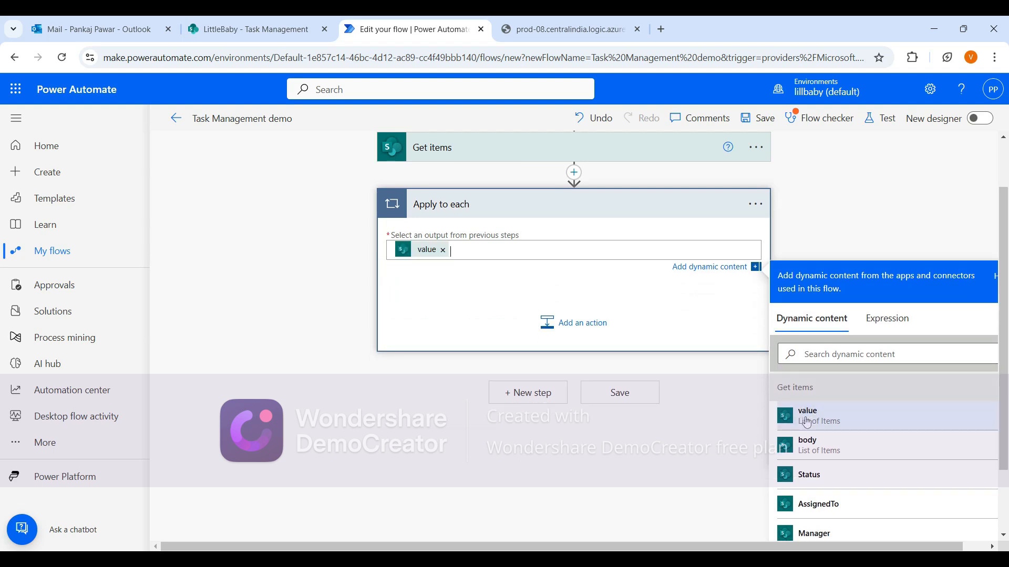
Add an Office 365 Outlook Send an email (V2) action inside the loop.
{"action": "left_click", "coordinate": [556, 322]}
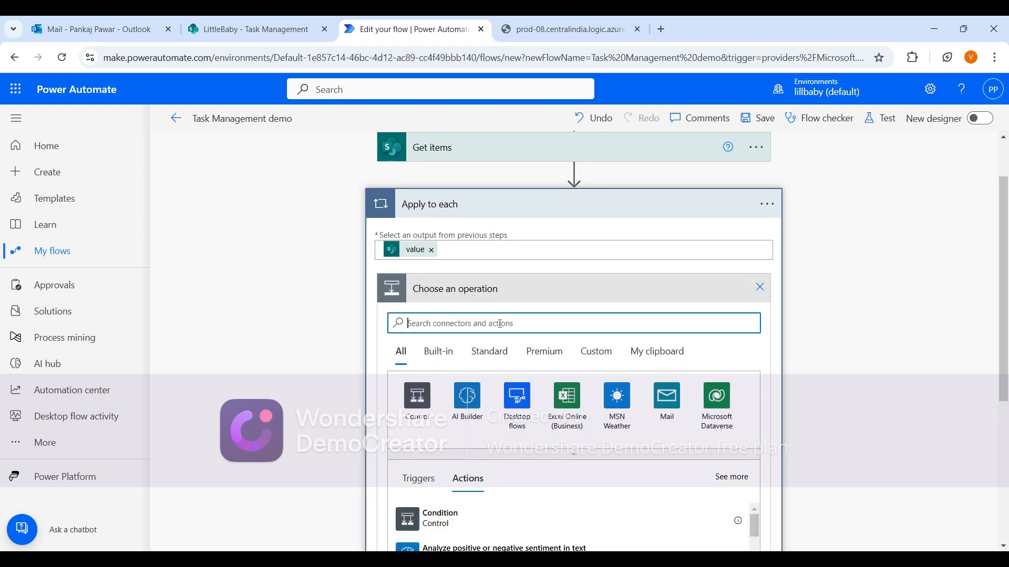
{"action": "type", "text": "send"}
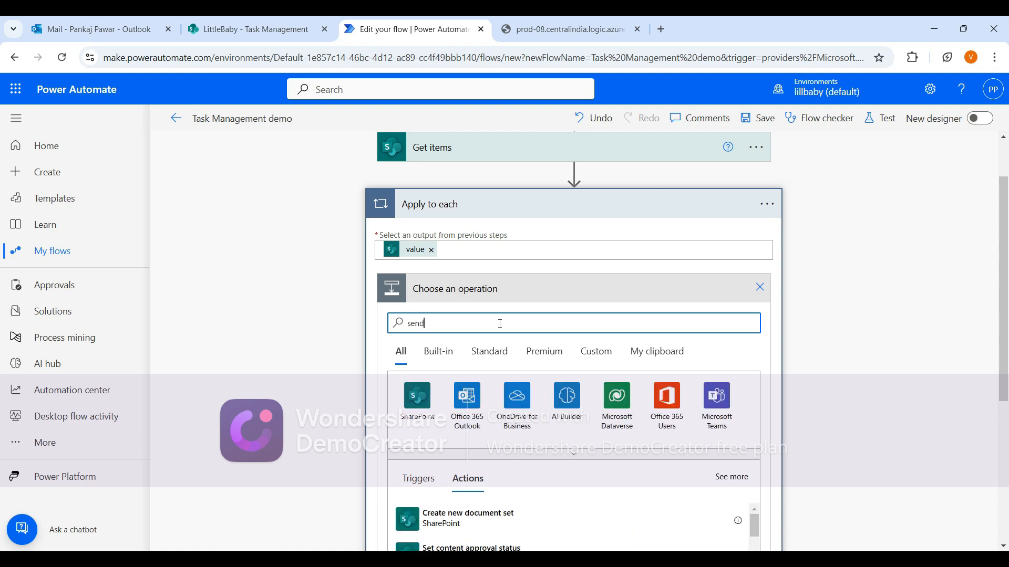
{"action": "left_click", "coordinate": [473, 410]}
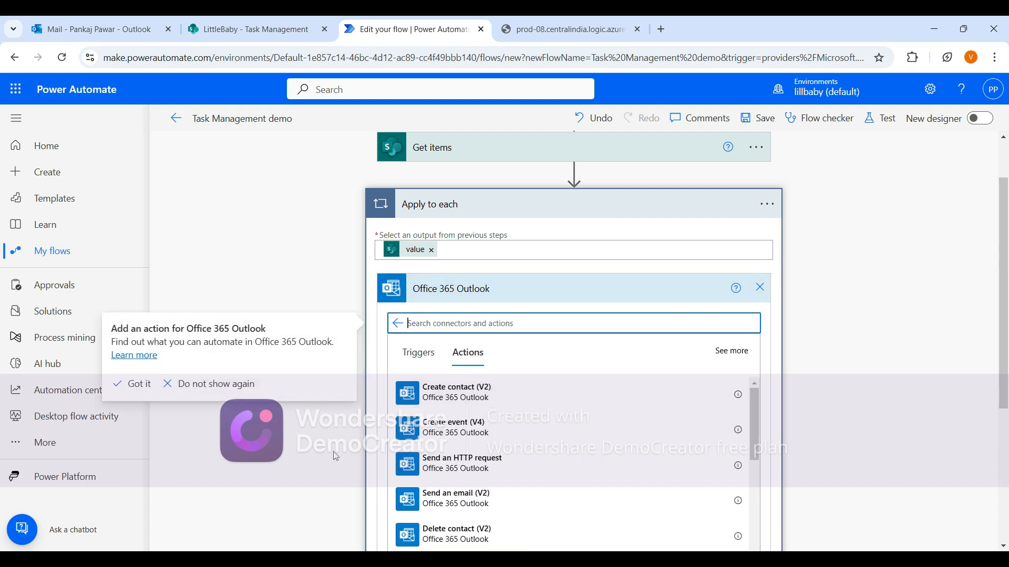
{"action": "left_click", "coordinate": [473, 507]}
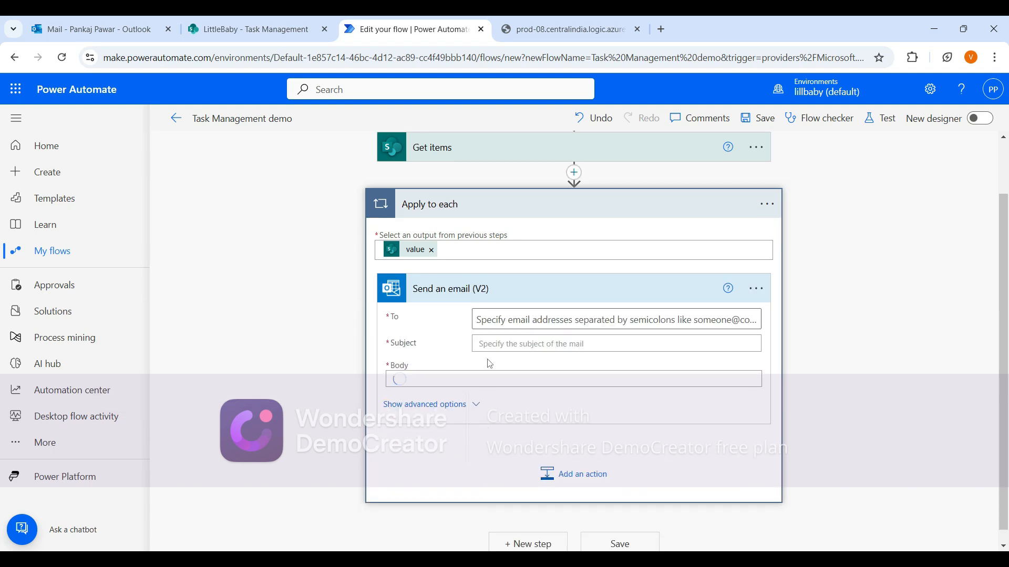
Set the email's To field to the AssignedTo Email dynamic value.
{"action": "left_click", "coordinate": [628, 319]}
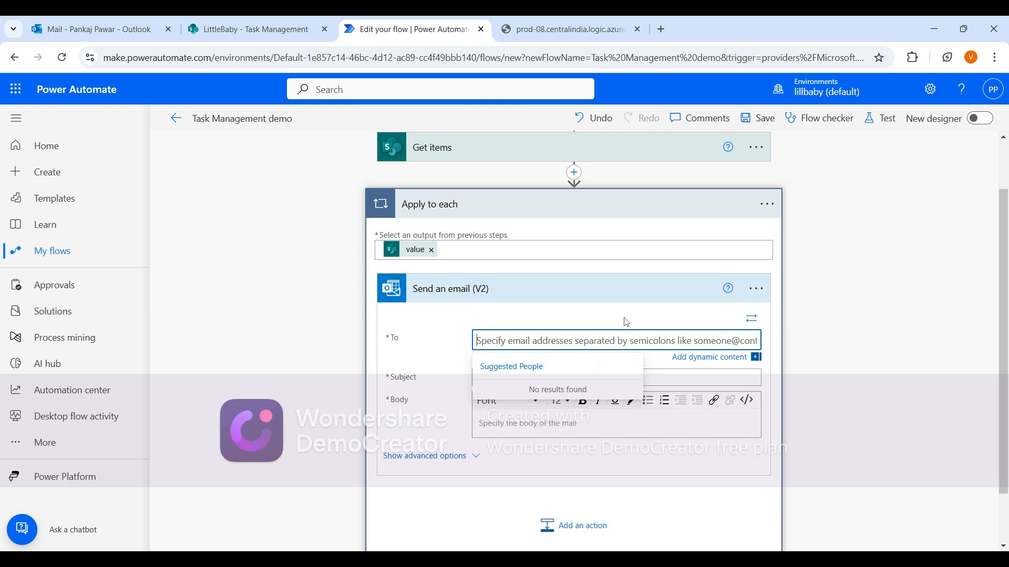
{"action": "left_click", "coordinate": [680, 359]}
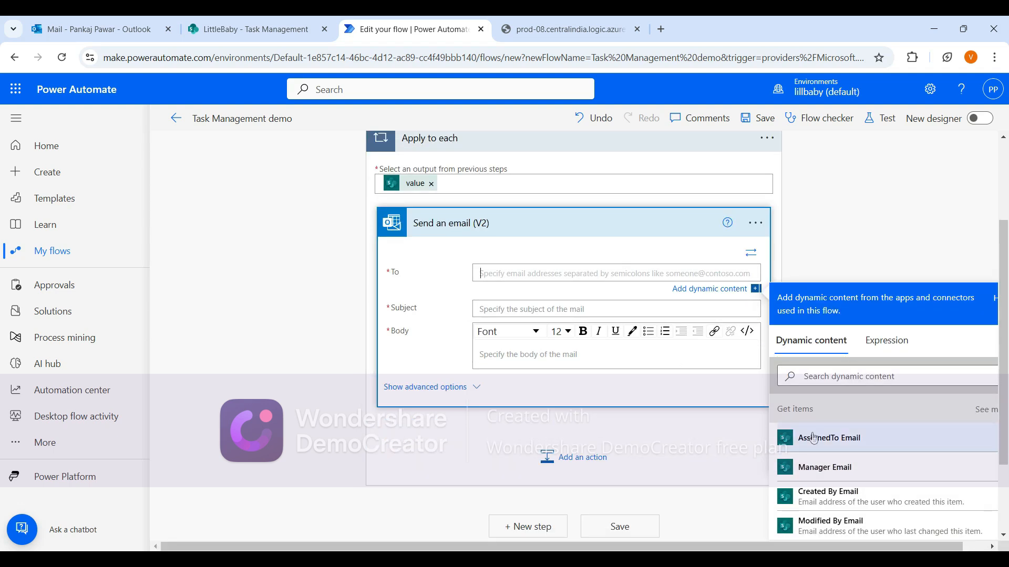
{"action": "left_click", "coordinate": [857, 441]}
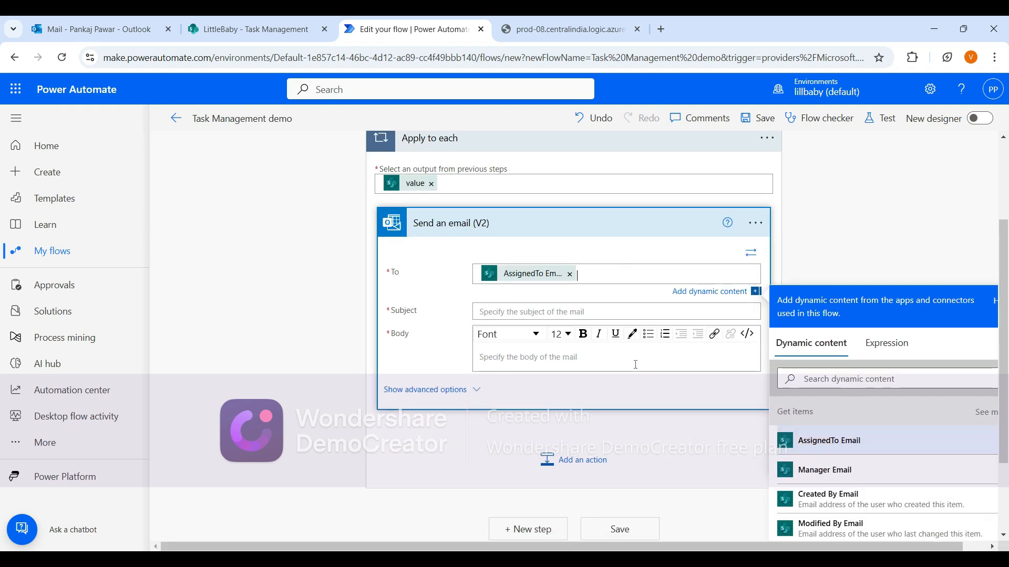
Enter the email subject In progress task.
{"action": "left_click", "coordinate": [536, 311]}
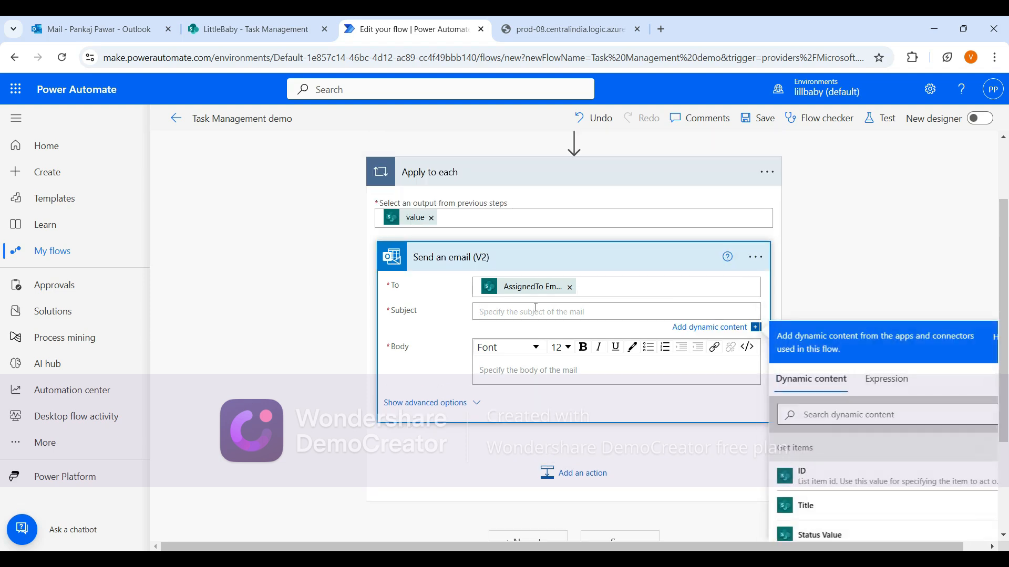
{"action": "type", "text": "In p"}
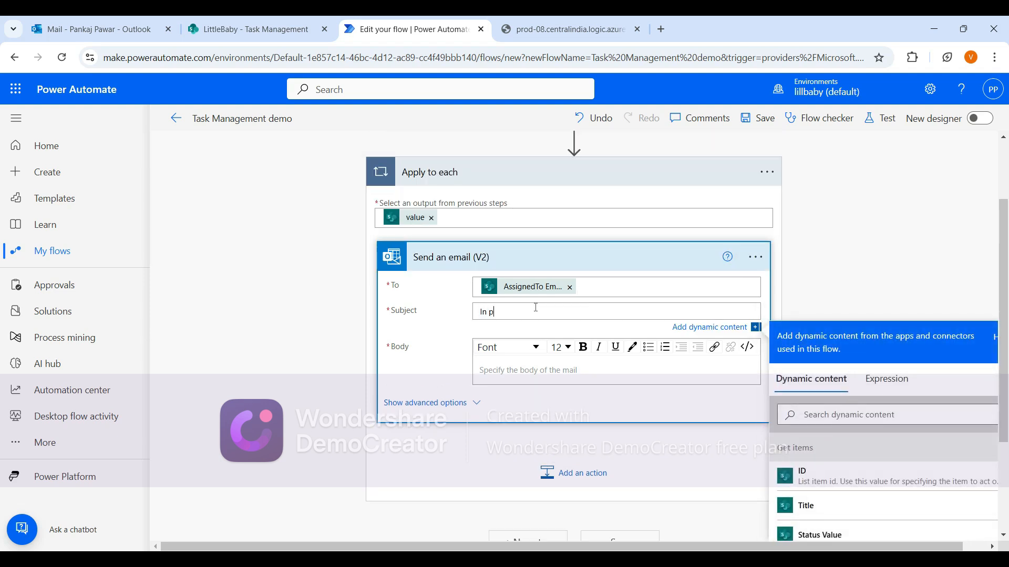
{"action": "type", "text": "rogress task"}
Write the email body lines 'Hi,', 'Please find the below task details-' and 'Title-'.
{"action": "left_click", "coordinate": [550, 357]}
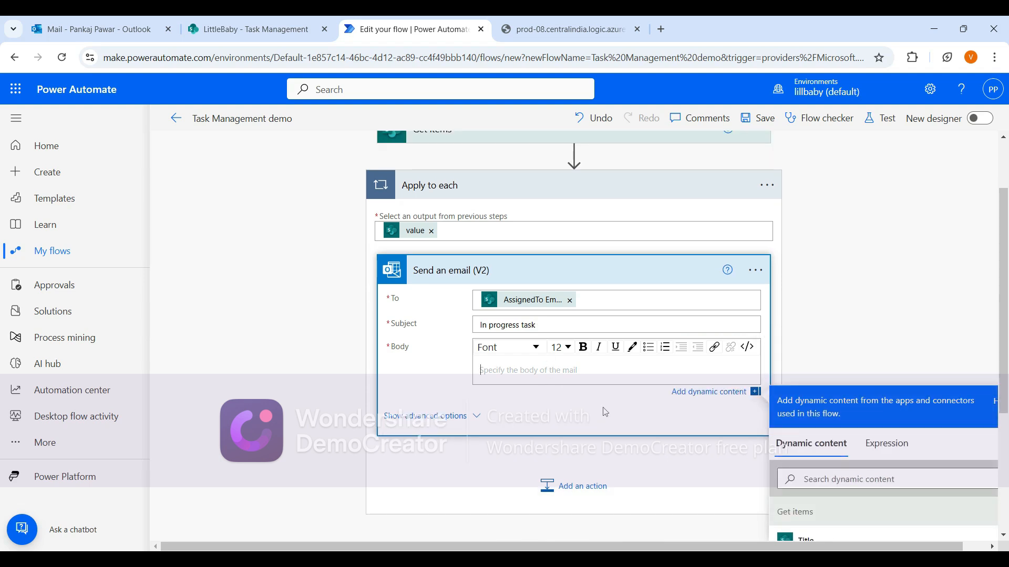
{"action": "type", "text": "Hi,"}
{"action": "key", "text": "Return"}
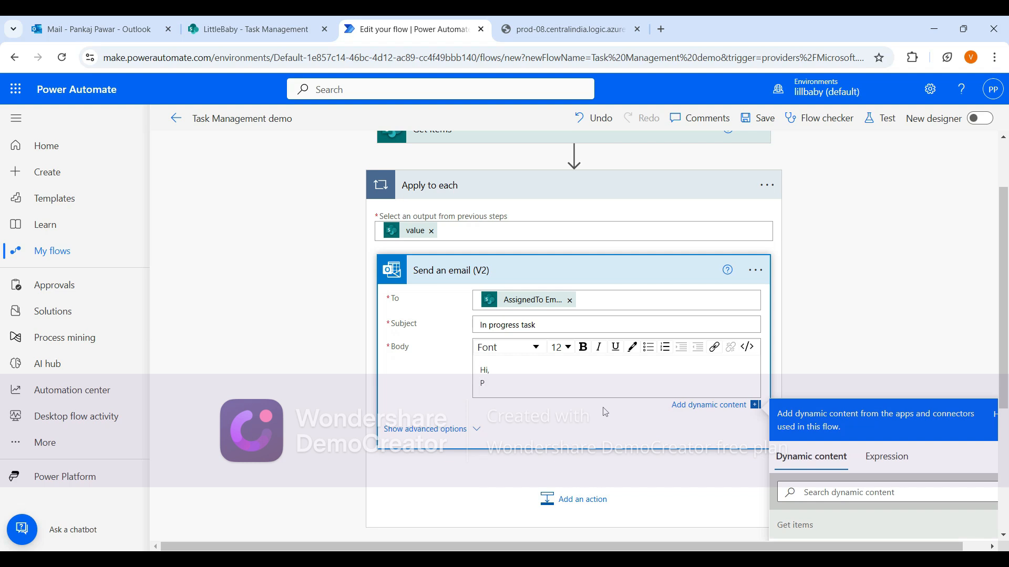
{"action": "type", "text": "Please find b"}
{"action": "key", "text": "BackSpace"}
{"action": "type", "text": "the below tas"}
{"action": "type", "text": "k details-"}
{"action": "key", "text": "Return"}
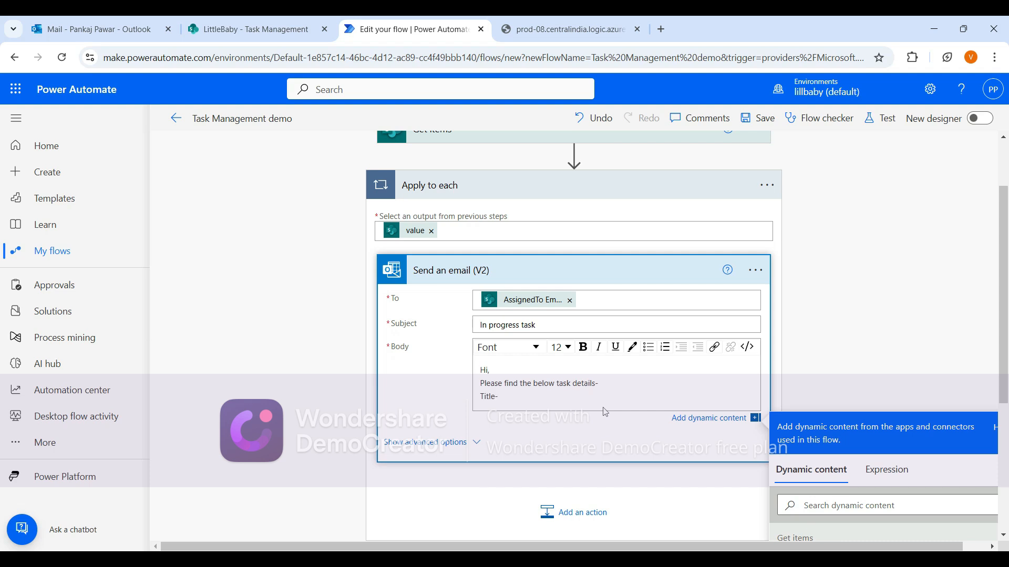
Insert the Title dynamic value after 'Title-' and start a new line.
{"action": "scroll", "coordinate": [607, 410], "scroll_direction": "down", "scroll_amount": 3}
{"action": "left_click", "coordinate": [834, 432]}
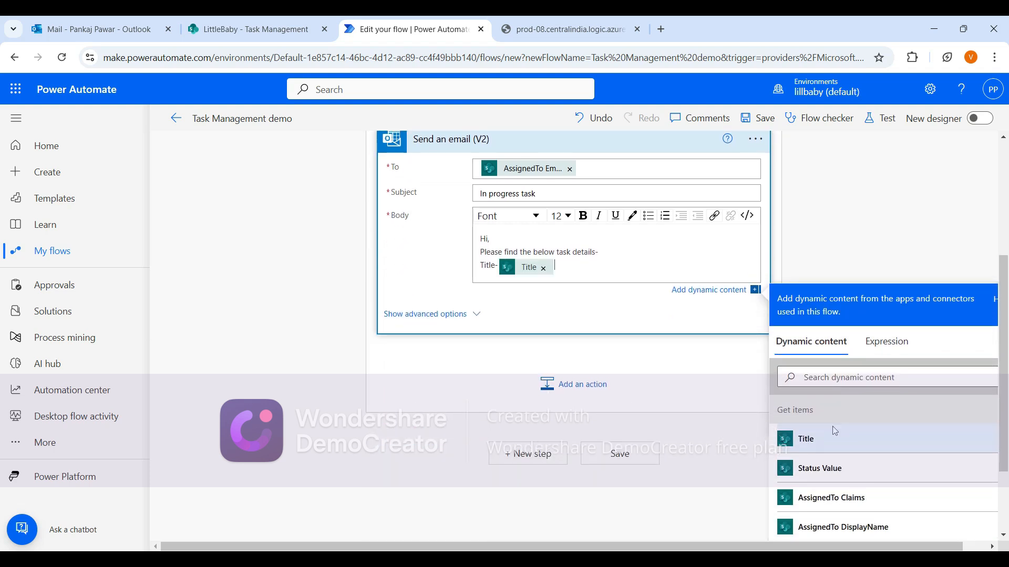
{"action": "key", "text": "Return"}
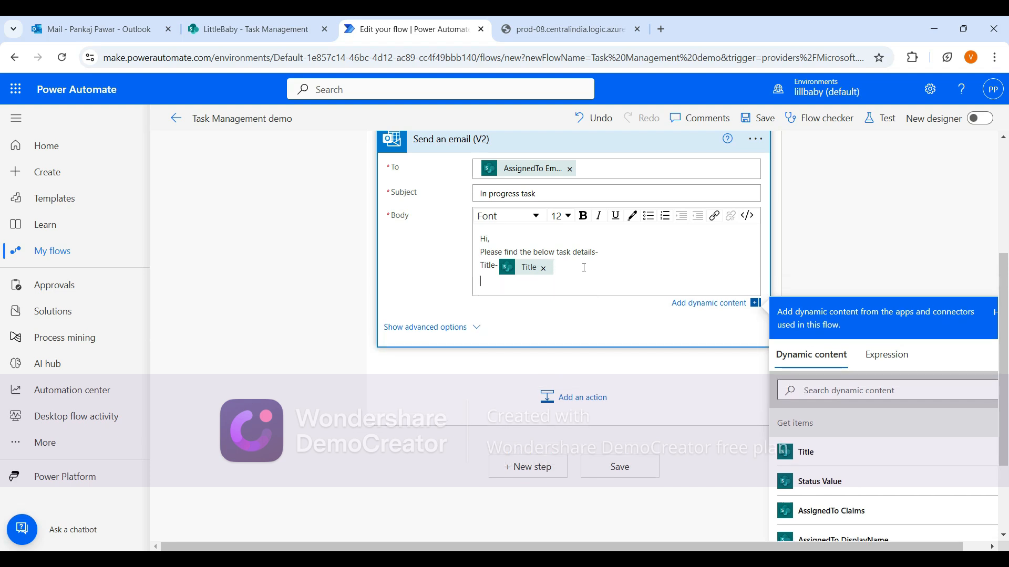
Add a 'Status-' line followed by the Status Value dynamic value.
{"action": "type", "text": "Status-"}
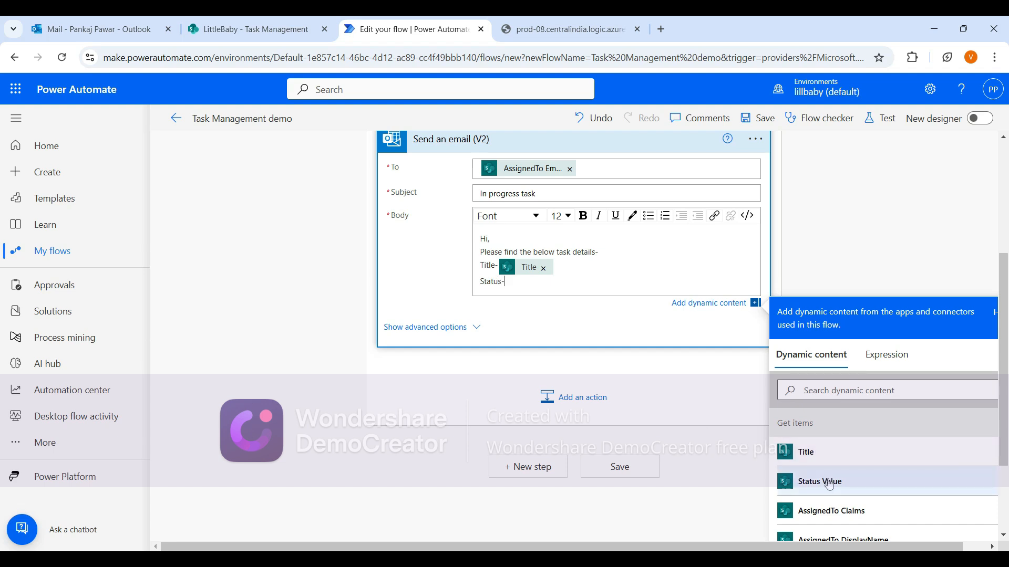
{"action": "left_click", "coordinate": [874, 482]}
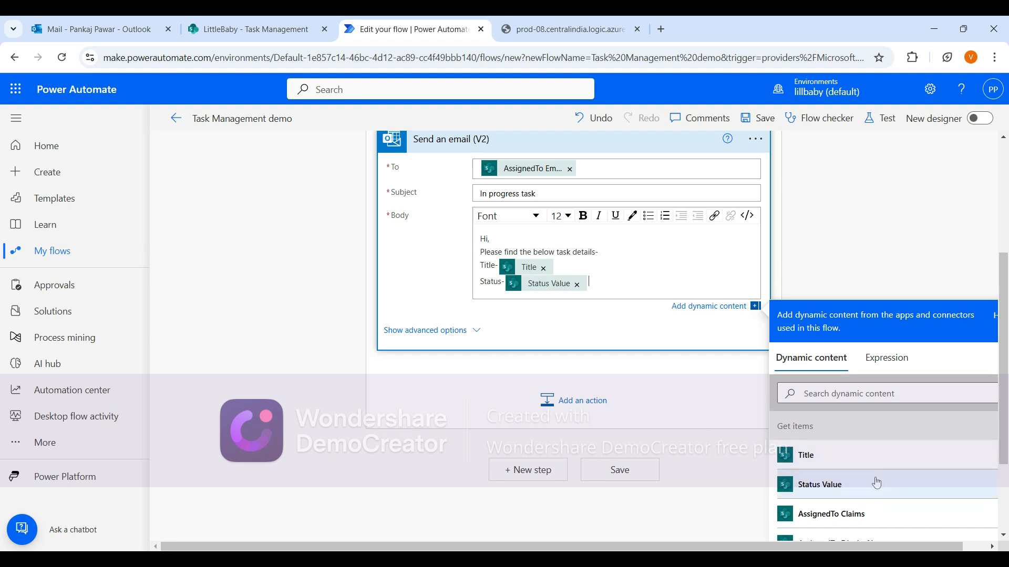
{"action": "key", "text": "Return"}
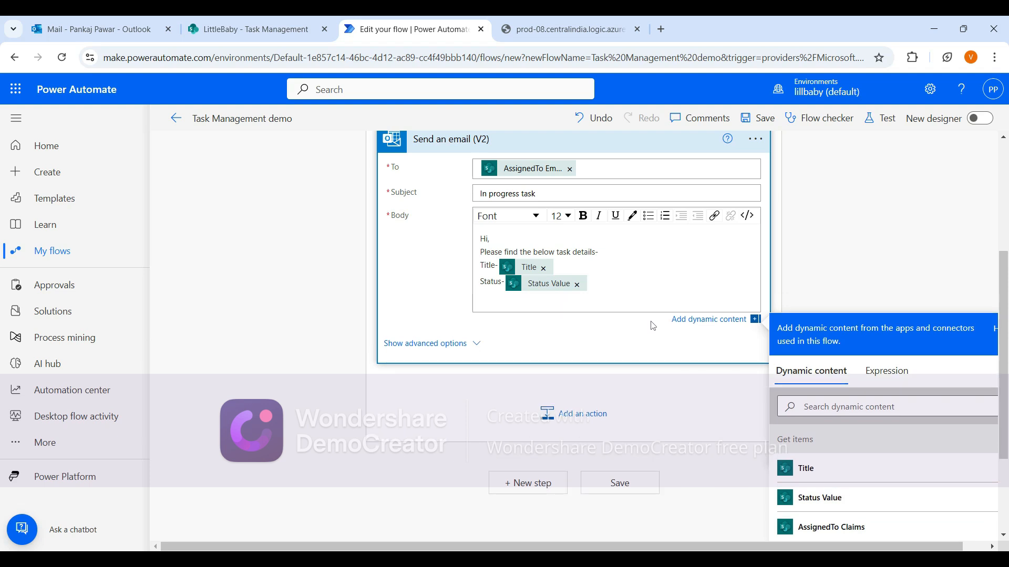
Add a 'Due Date-' line followed by the Due Date dynamic value.
{"action": "type", "text": "Due Date-"}
{"action": "left_click", "coordinate": [880, 400]}
{"action": "type", "text": "dy"}
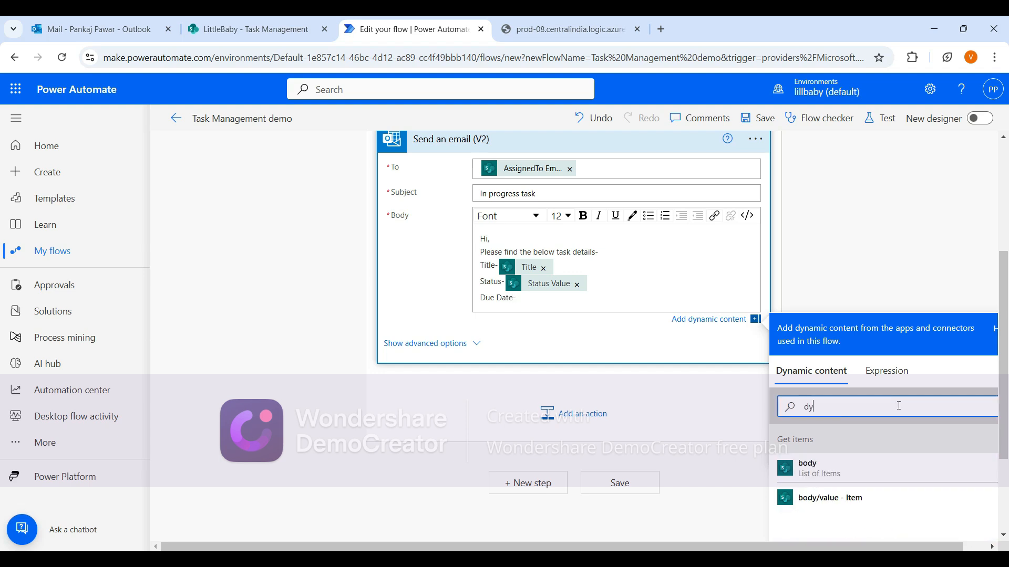
{"action": "key", "text": "BackSpace"}
{"action": "type", "text": "ue"}
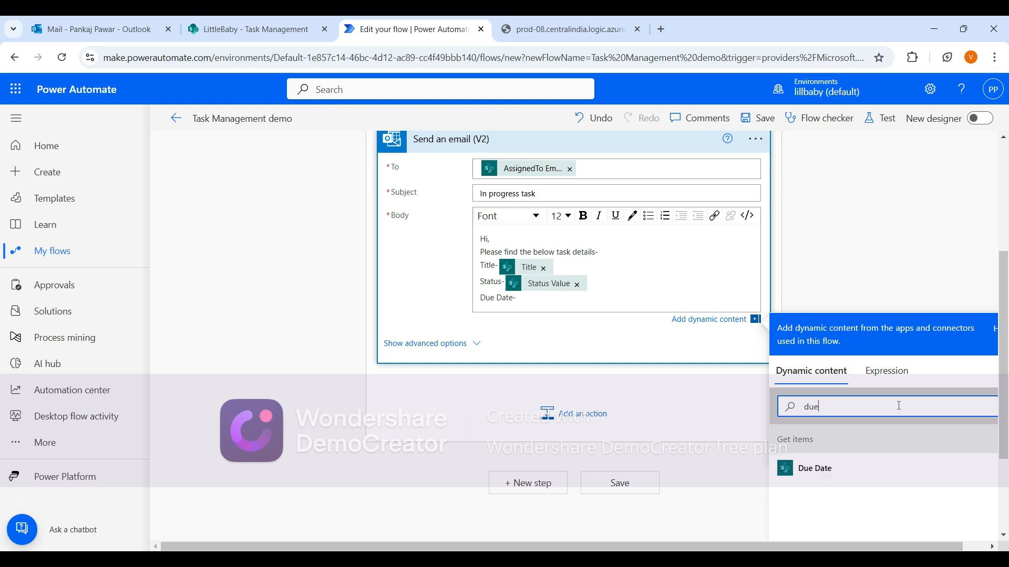
{"action": "left_click", "coordinate": [897, 469]}
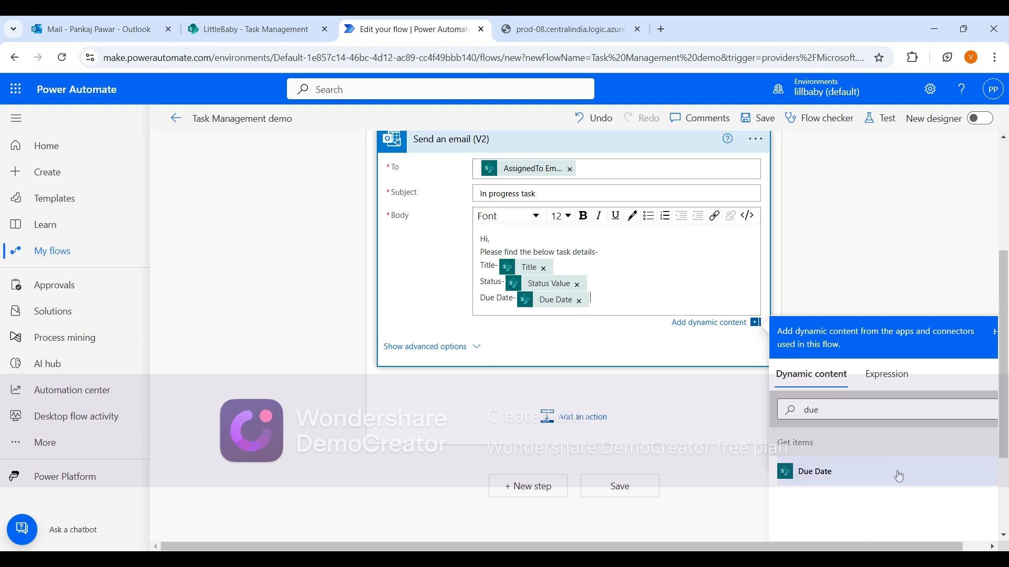
{"action": "key", "text": "Return"}
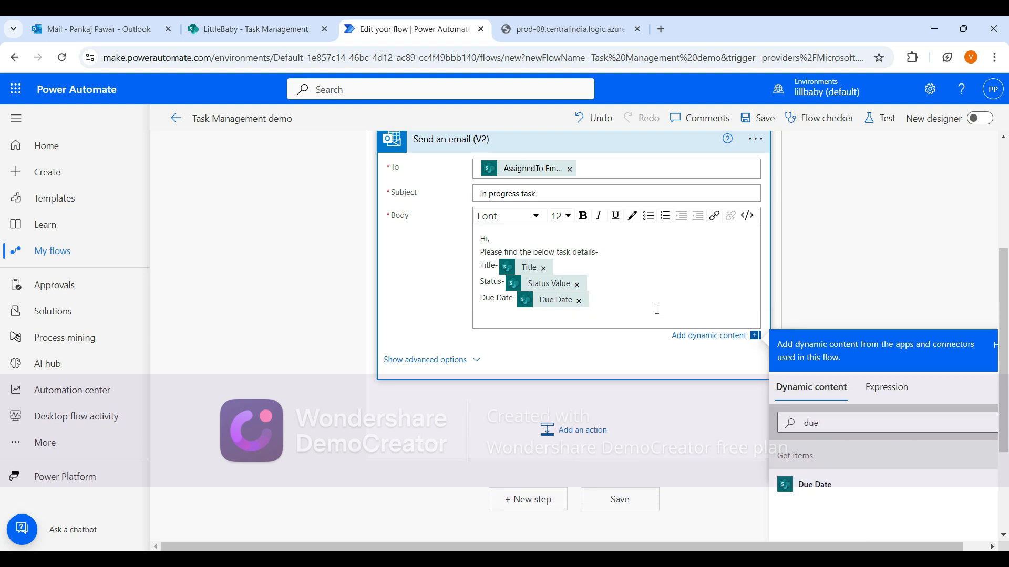
Add an 'Assign-' line followed by the AssignedTo DisplayName dynamic value.
{"action": "type", "text": "Assign-"}
{"action": "double_click", "coordinate": [827, 421]}
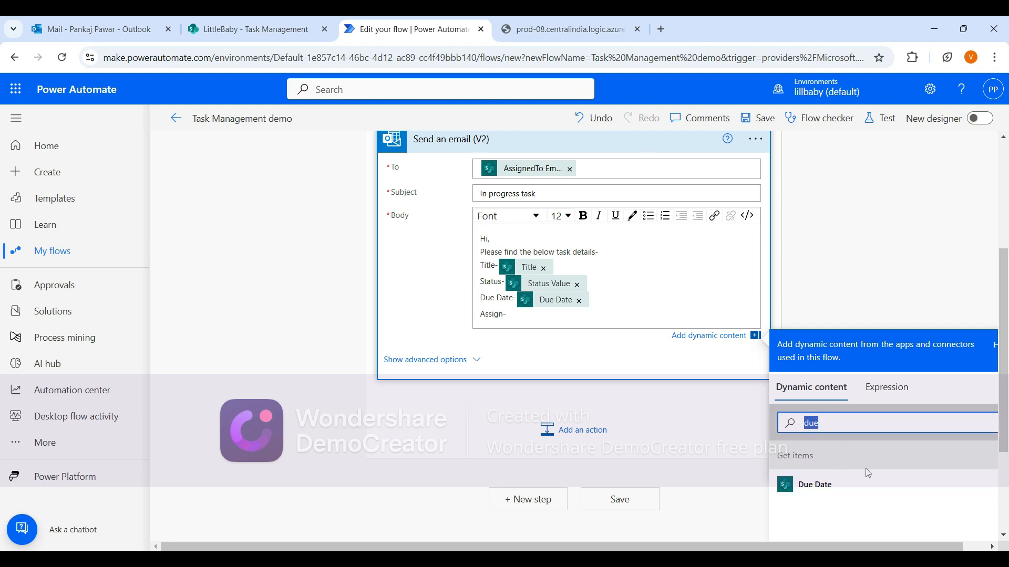
{"action": "type", "text": "assig"}
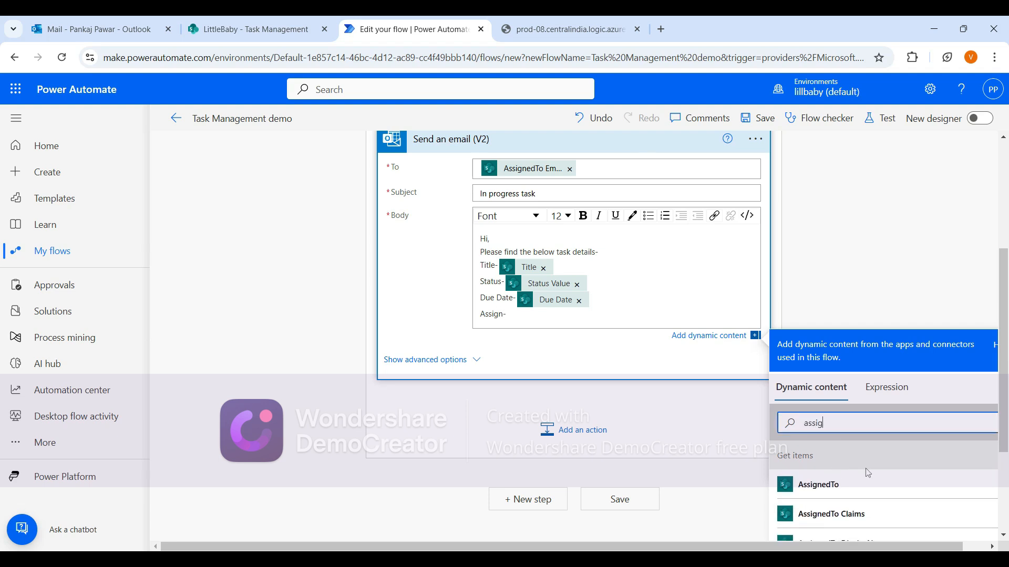
{"action": "scroll", "coordinate": [869, 478], "scroll_direction": "down", "scroll_amount": 1}
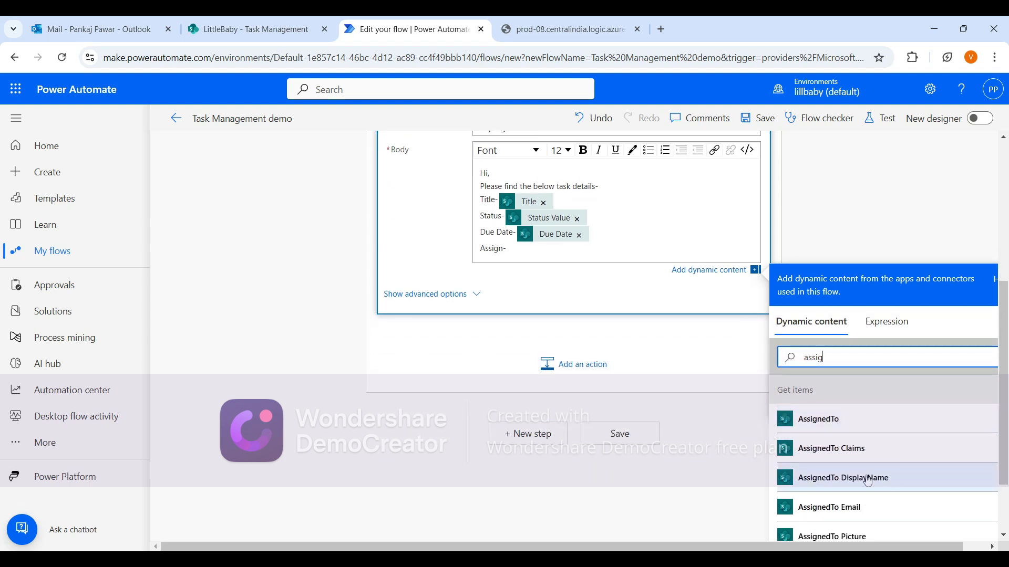
{"action": "scroll", "coordinate": [851, 489], "scroll_direction": "down", "scroll_amount": 1}
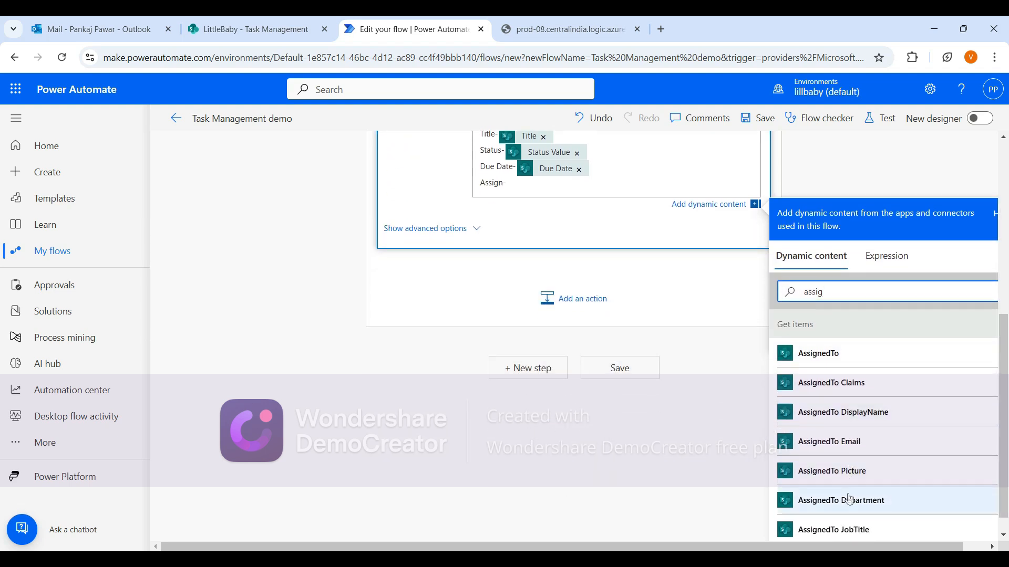
{"action": "left_click", "coordinate": [846, 412]}
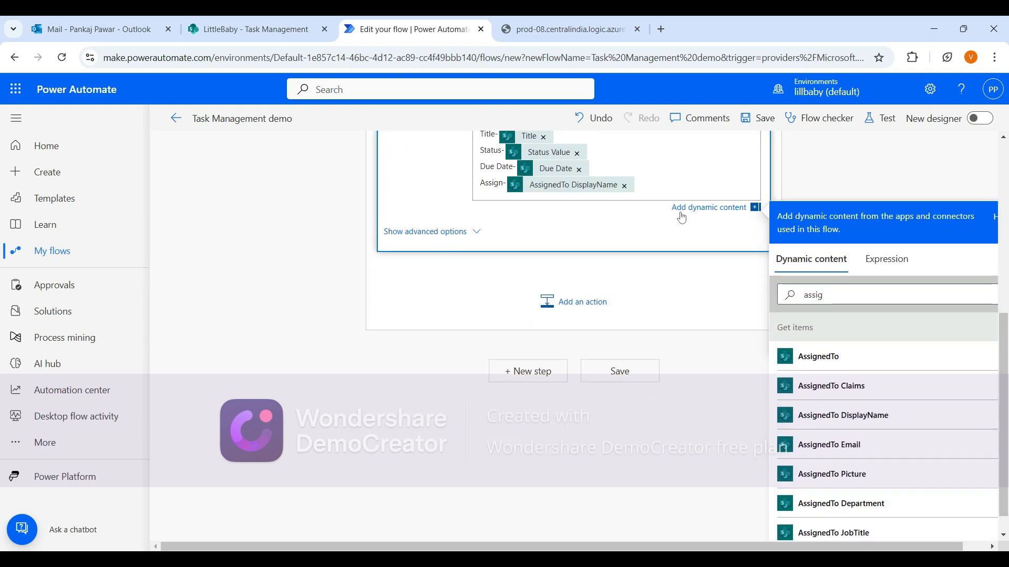
Make the 'Title-' label in the email body bold.
{"action": "scroll", "coordinate": [586, 212], "scroll_direction": "up", "scroll_amount": 1}
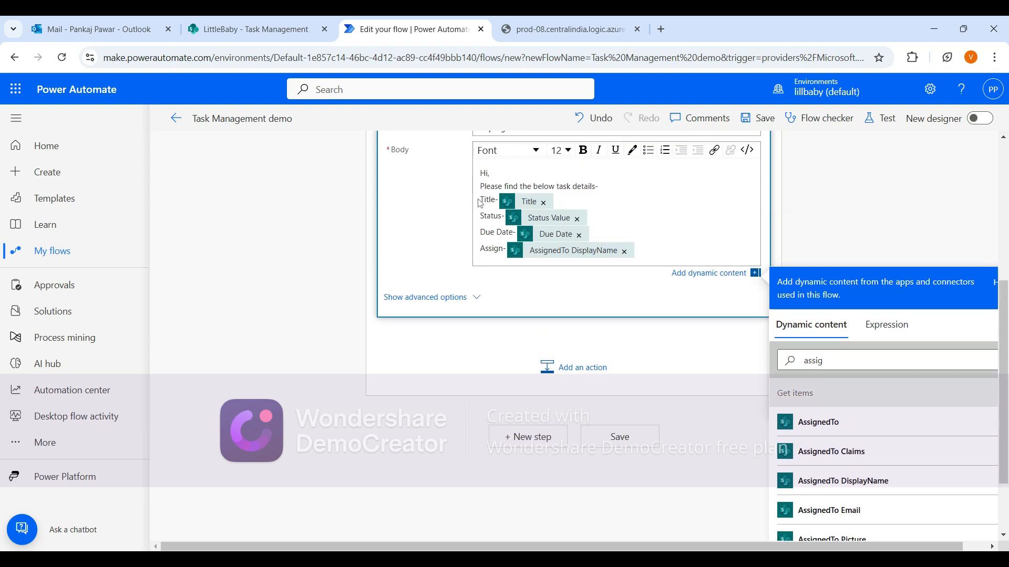
{"action": "left_click_drag", "start_coordinate": [480, 200], "coordinate": [499, 200]}
{"action": "left_click", "coordinate": [582, 150]}
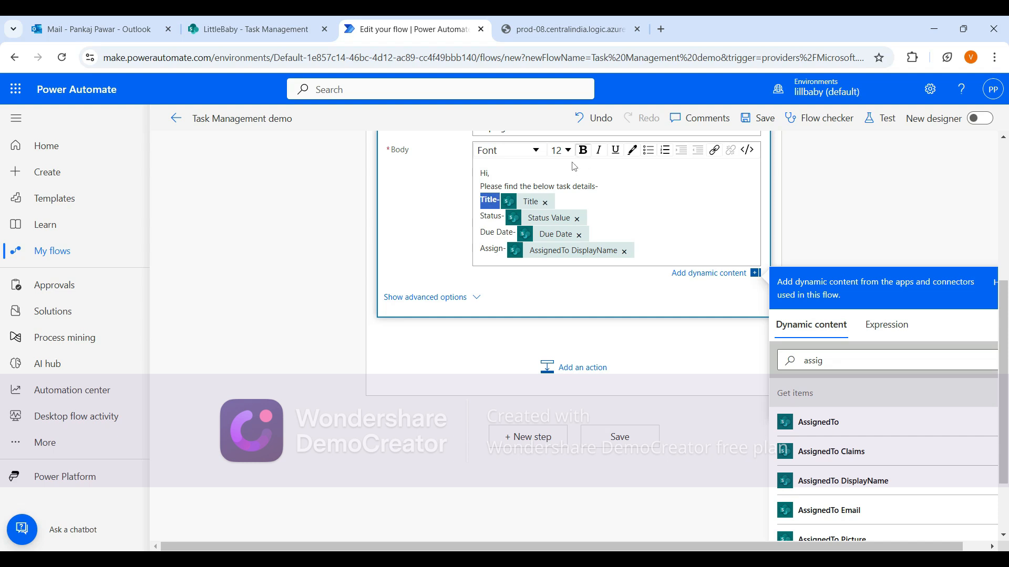
Make the 'Status-', 'Due Date-' and 'Assign-' labels in the email body bold.
{"action": "left_click", "coordinate": [483, 213]}
{"action": "left_click_drag", "start_coordinate": [481, 216], "coordinate": [504, 217]}
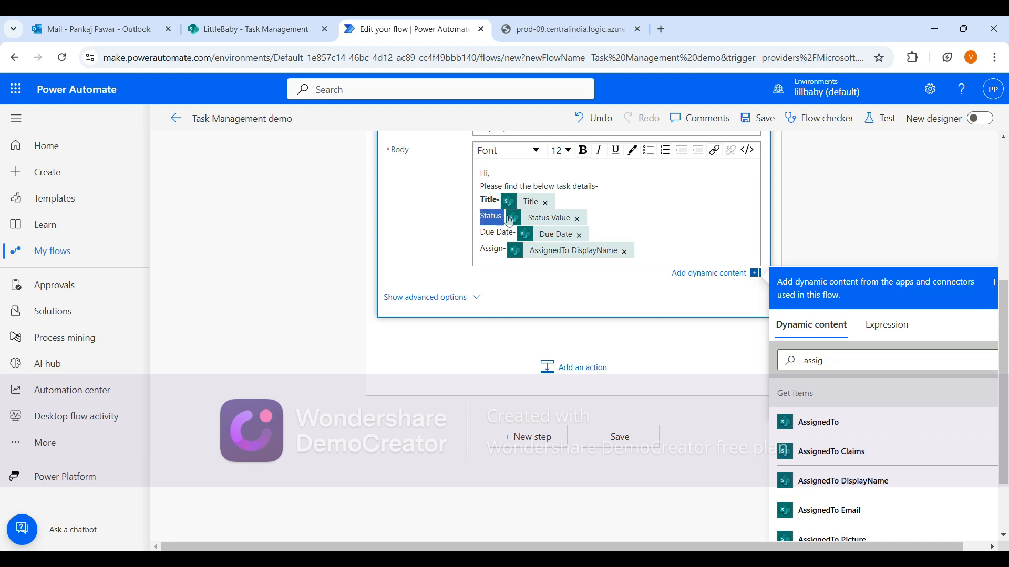
{"action": "left_click", "coordinate": [582, 150]}
{"action": "left_click", "coordinate": [481, 235]}
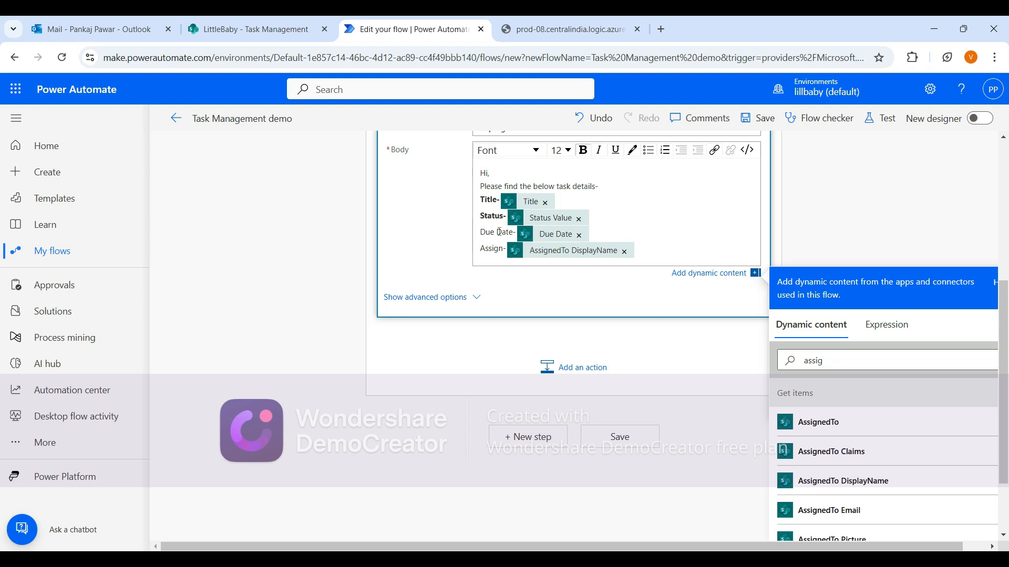
{"action": "left_click_drag", "start_coordinate": [516, 233], "coordinate": [481, 233]}
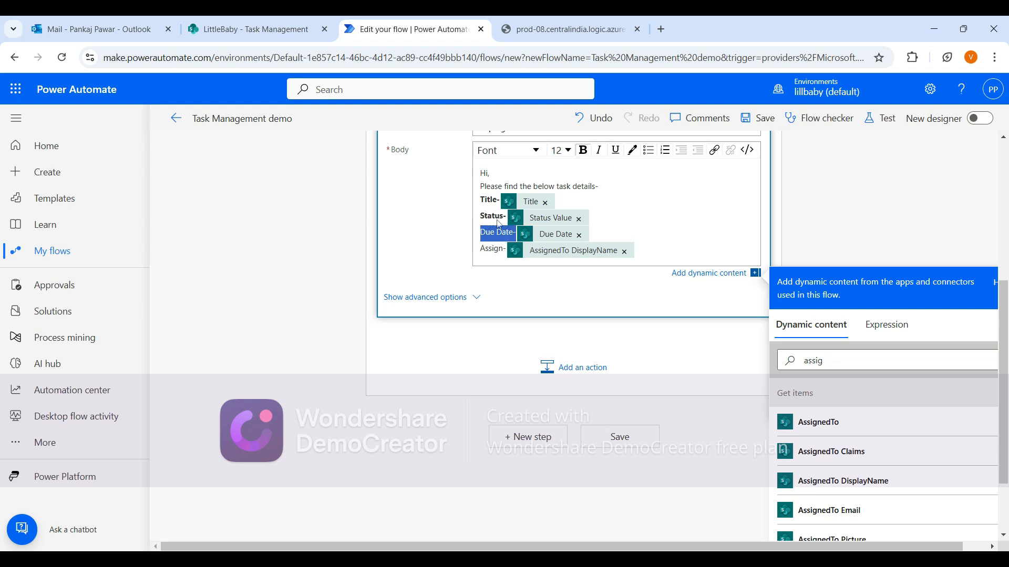
{"action": "left_click", "coordinate": [582, 150]}
{"action": "left_click", "coordinate": [487, 250]}
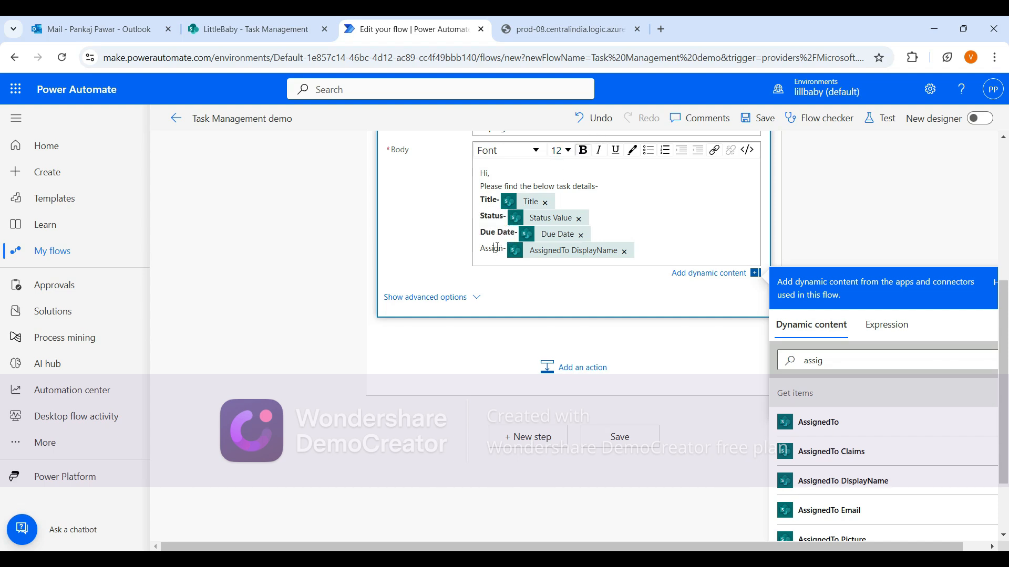
{"action": "left_click_drag", "start_coordinate": [487, 249], "coordinate": [506, 249]}
{"action": "left_click", "coordinate": [582, 151]}
Save the flow.
{"action": "scroll", "coordinate": [579, 168], "scroll_direction": "up", "scroll_amount": 3}
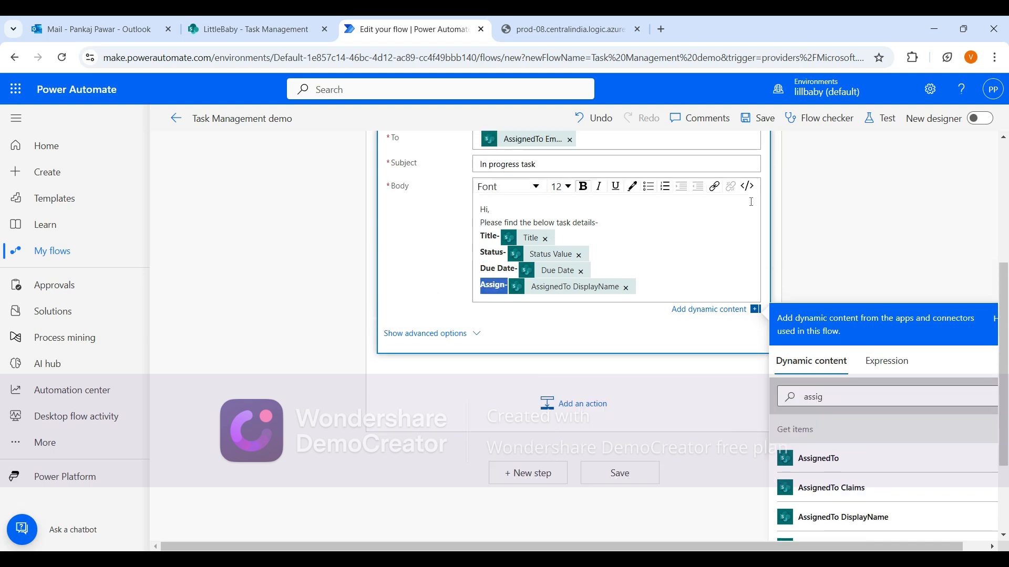
{"action": "scroll", "coordinate": [862, 257], "scroll_direction": "up", "scroll_amount": 3}
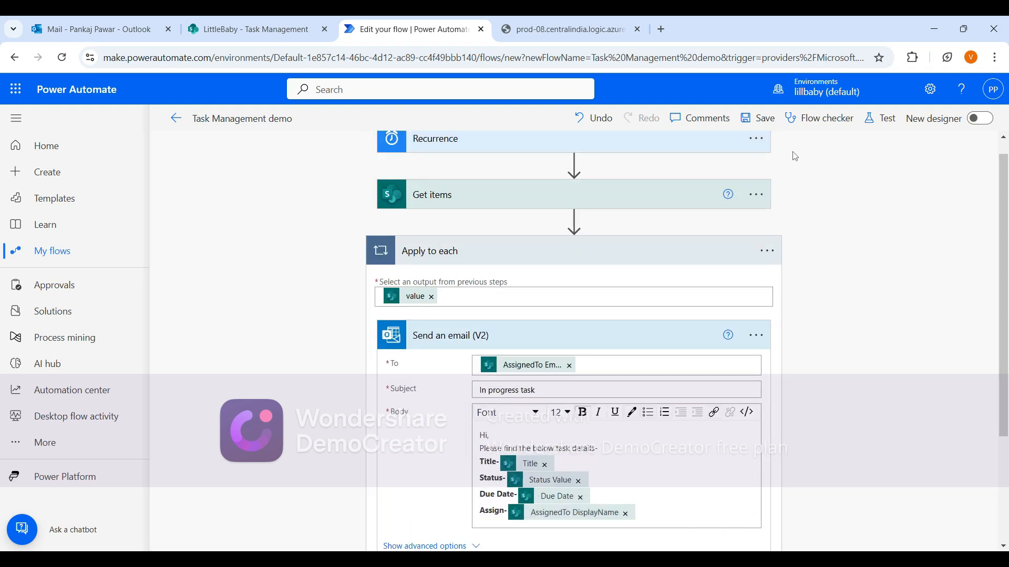
{"action": "left_click", "coordinate": [759, 117]}
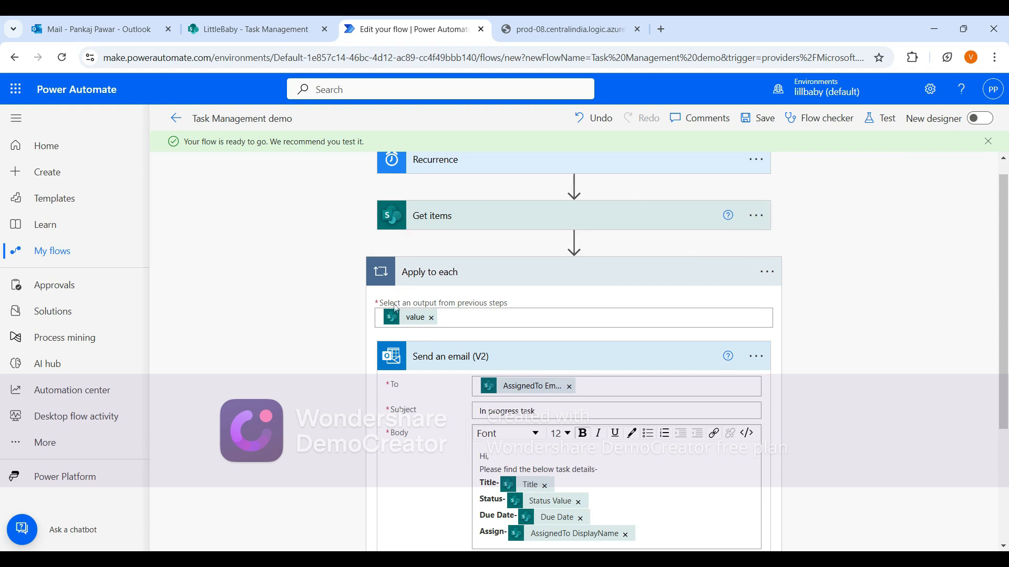
Open the Task Management list and select the In-Progress items to review them.
{"action": "scroll", "coordinate": [382, 293], "scroll_direction": "down", "scroll_amount": 1}
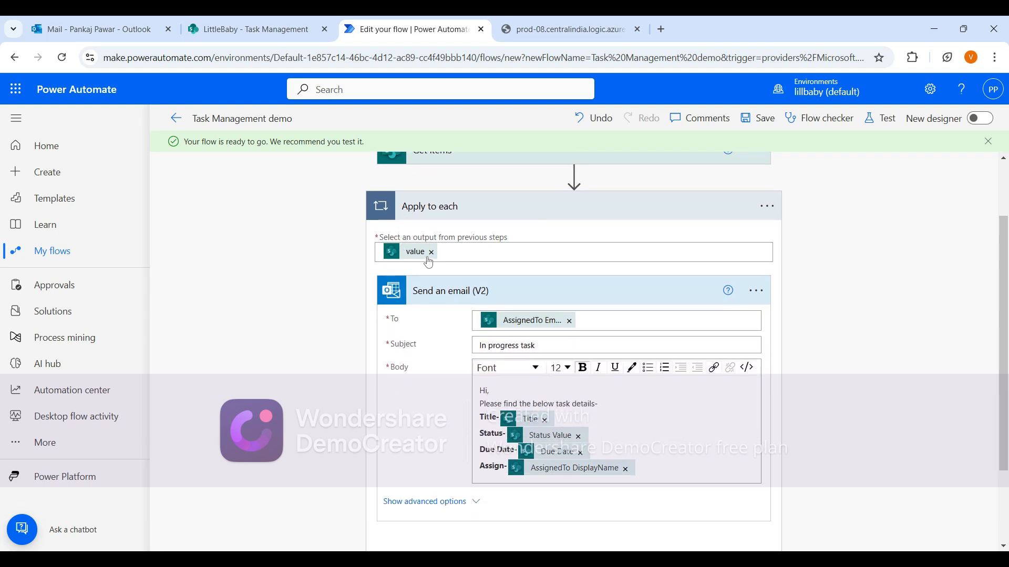
{"action": "left_click", "coordinate": [257, 26]}
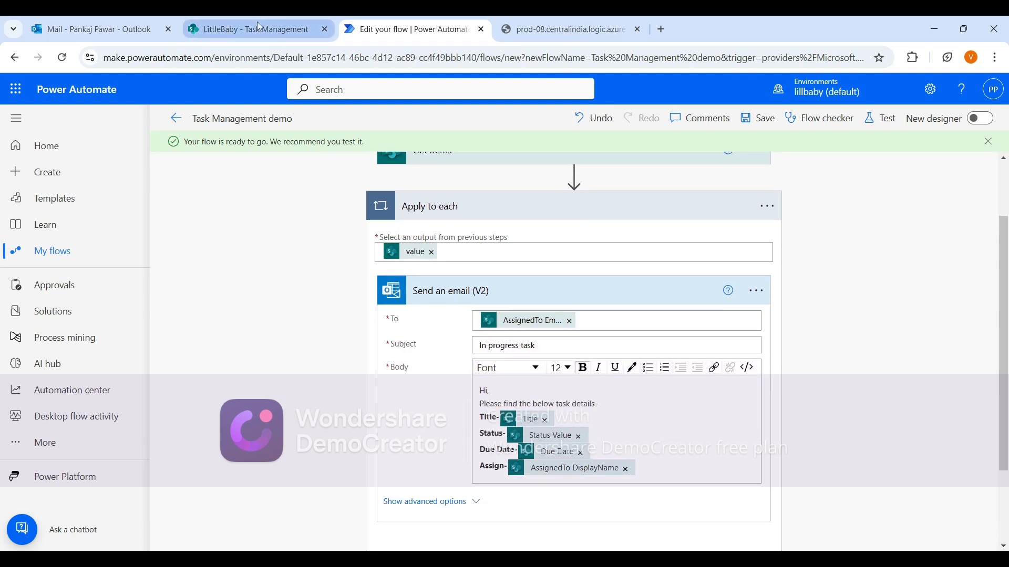
{"action": "left_click", "coordinate": [977, 96]}
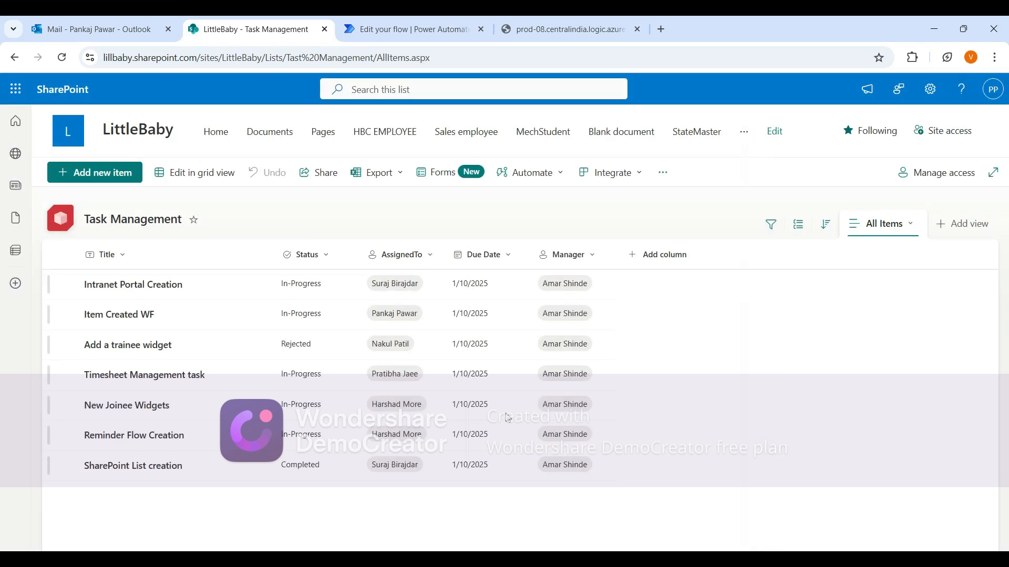
{"action": "left_click", "coordinate": [67, 285]}
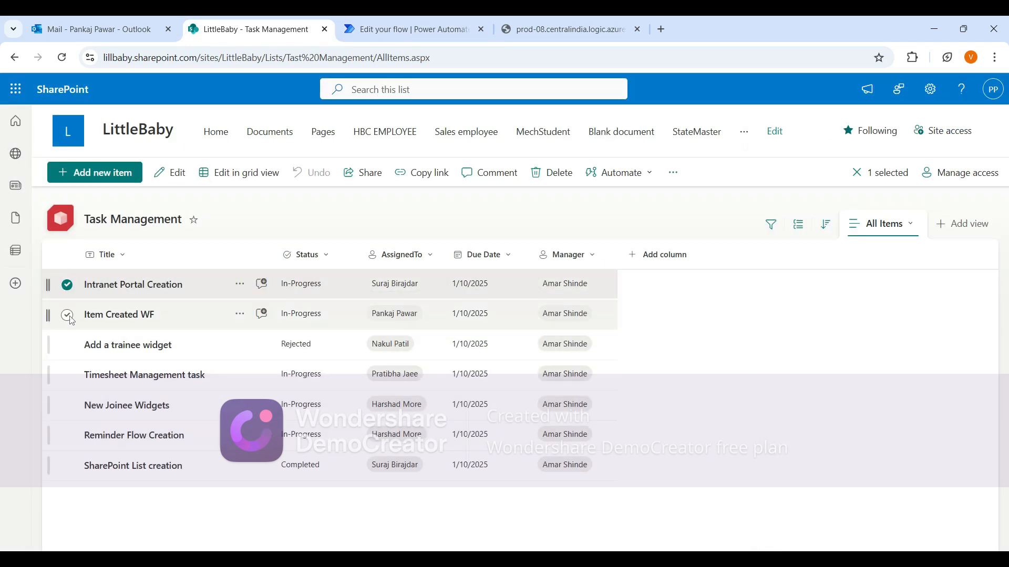
{"action": "left_click", "coordinate": [69, 316]}
{"action": "left_click", "coordinate": [67, 375]}
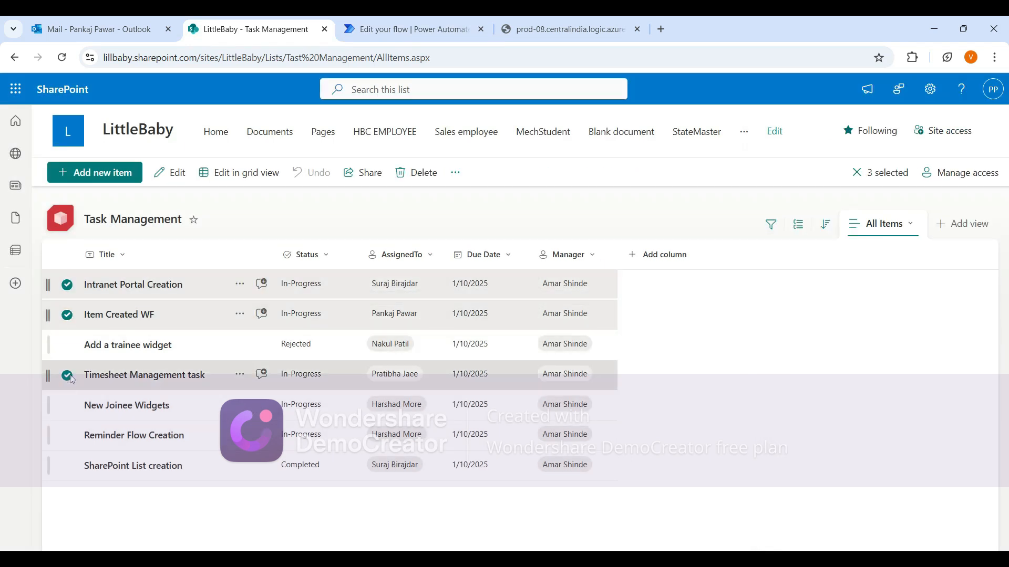
{"action": "left_click", "coordinate": [67, 405]}
{"action": "left_click", "coordinate": [67, 436]}
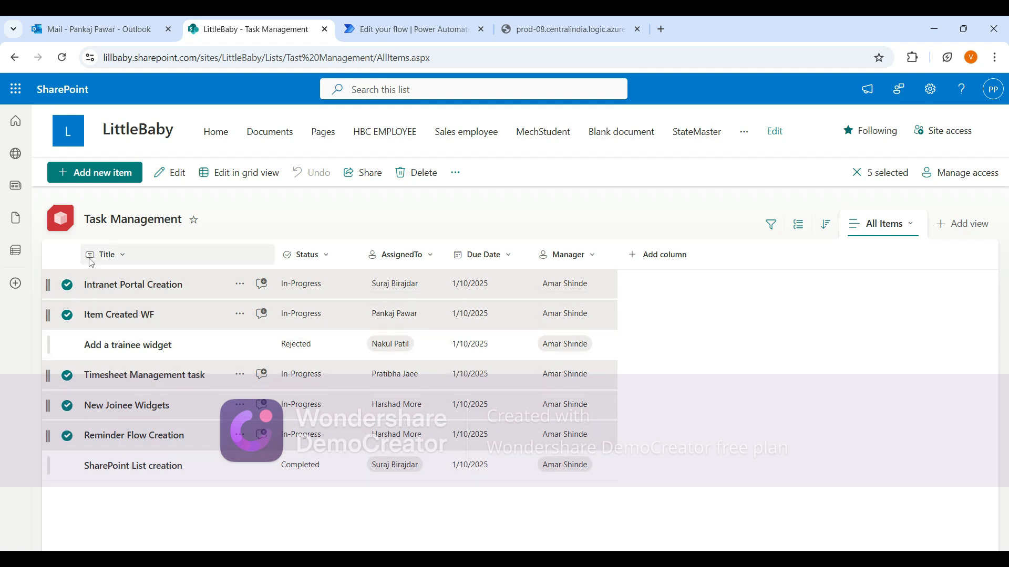
Compare the flow's Send an email action with the selected In-Progress items in the list.
{"action": "left_click", "coordinate": [407, 29]}
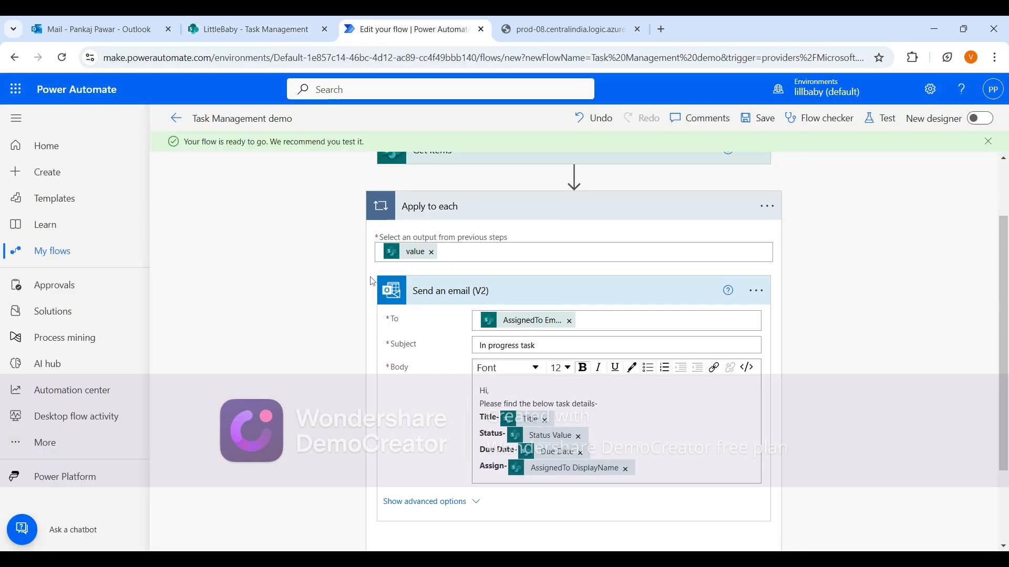
{"action": "scroll", "coordinate": [428, 221], "scroll_direction": "up", "scroll_amount": 1}
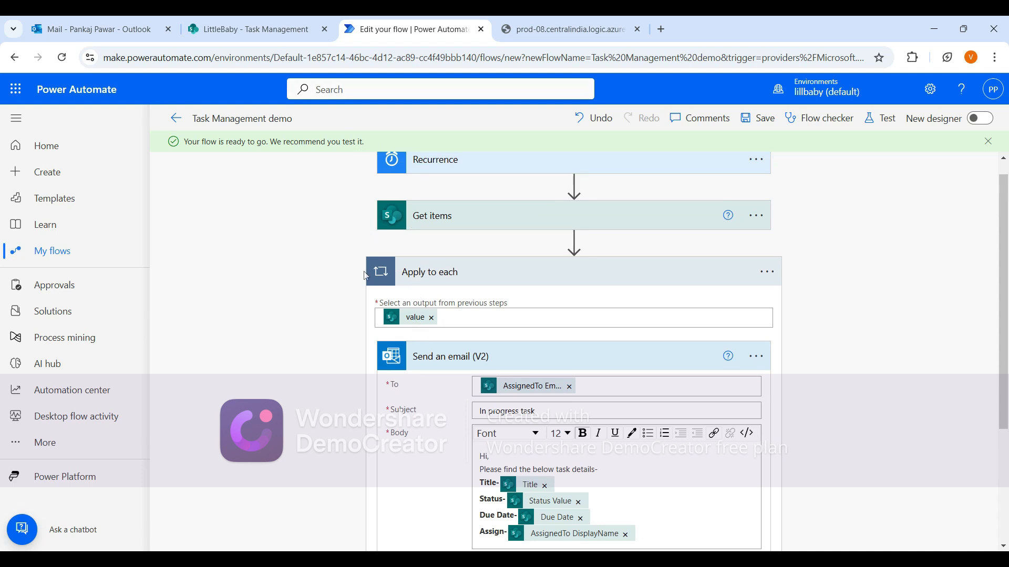
{"action": "left_click", "coordinate": [252, 29]}
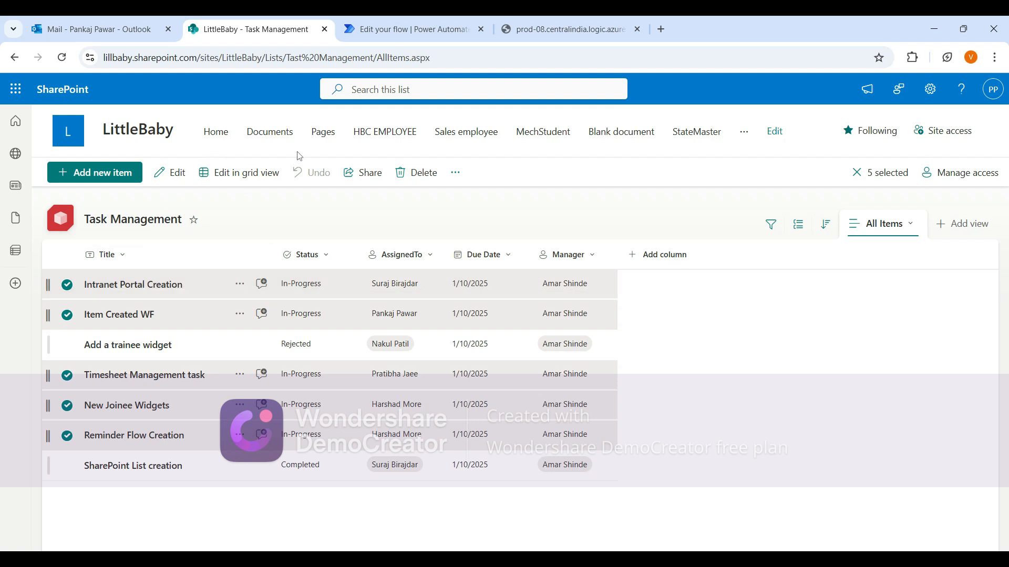
{"action": "left_click", "coordinate": [399, 33]}
{"action": "scroll", "coordinate": [346, 200], "scroll_direction": "down", "scroll_amount": 2}
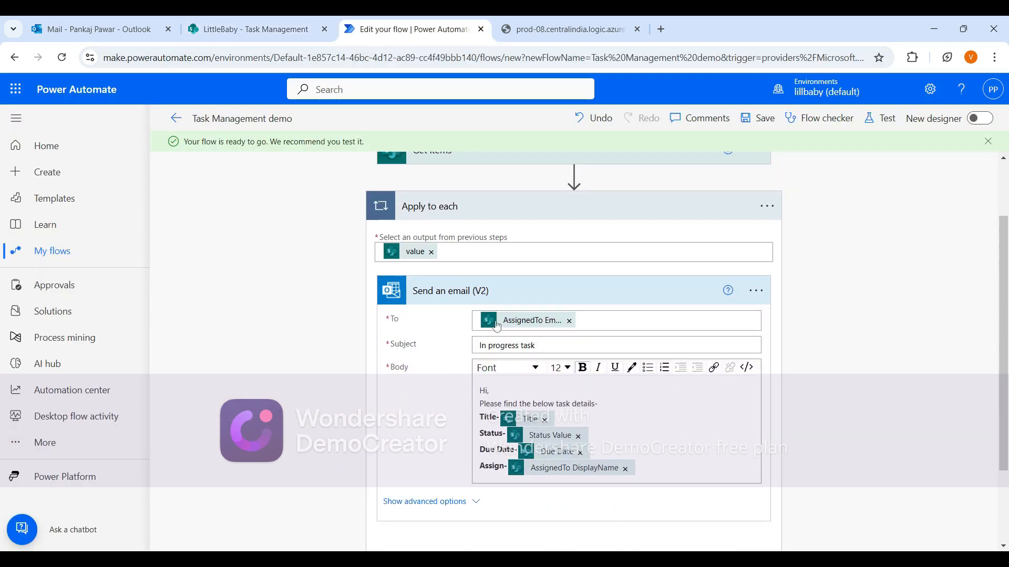
{"action": "left_click", "coordinate": [250, 30]}
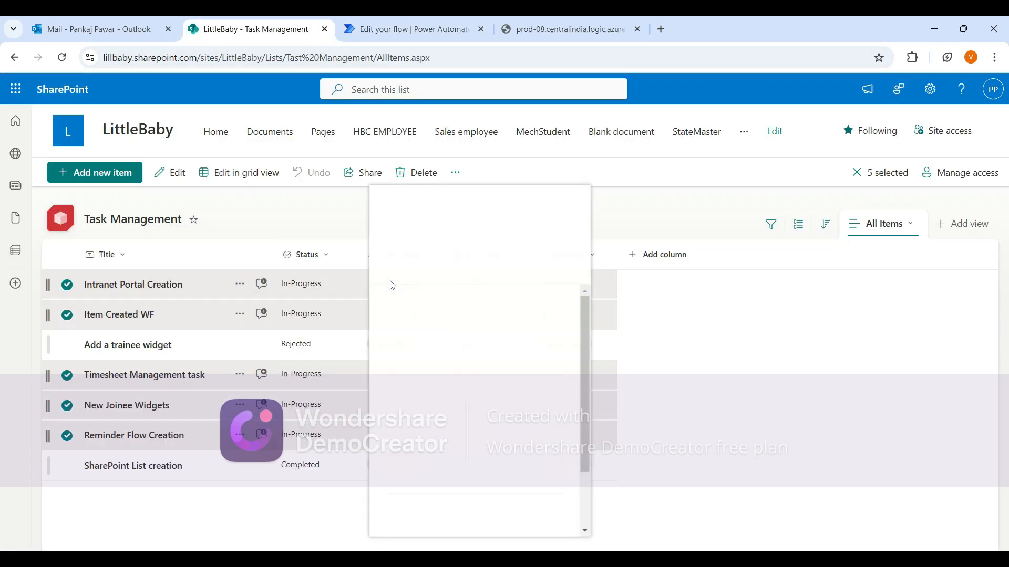
{"action": "left_click", "coordinate": [364, 27]}
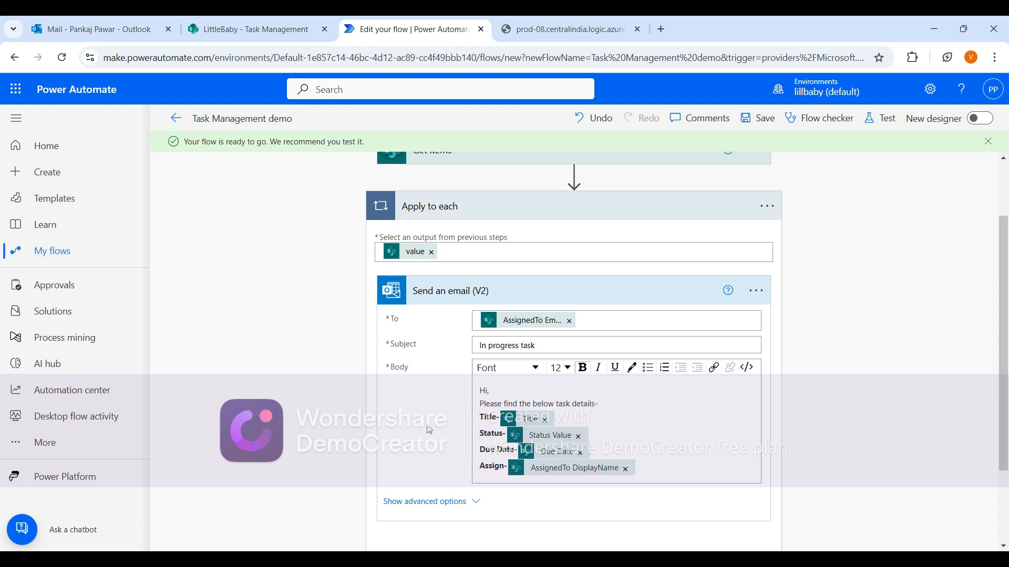
{"action": "scroll", "coordinate": [430, 430], "scroll_direction": "down", "scroll_amount": 1}
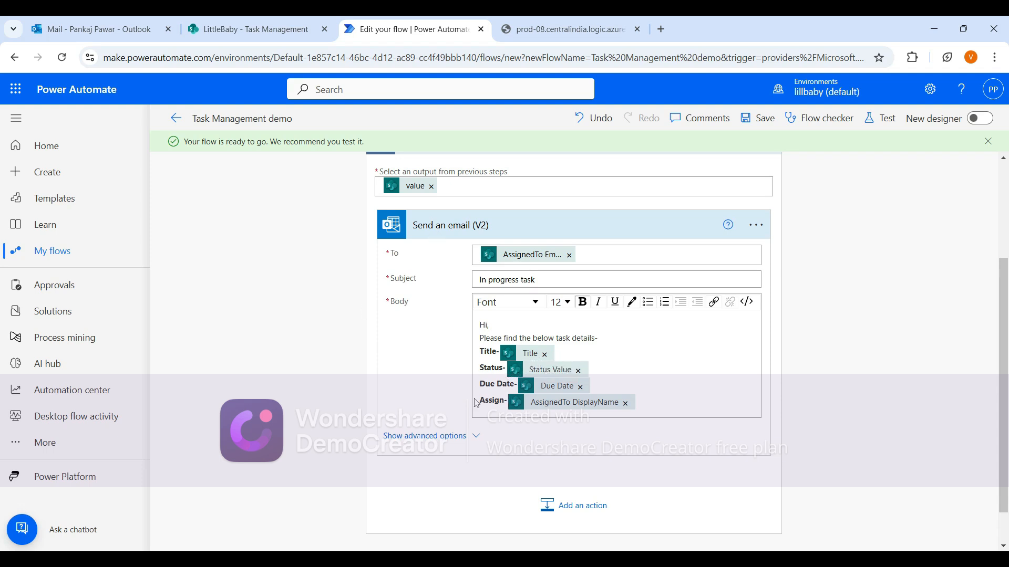
{"action": "scroll", "coordinate": [278, 367], "scroll_direction": "up", "scroll_amount": 3}
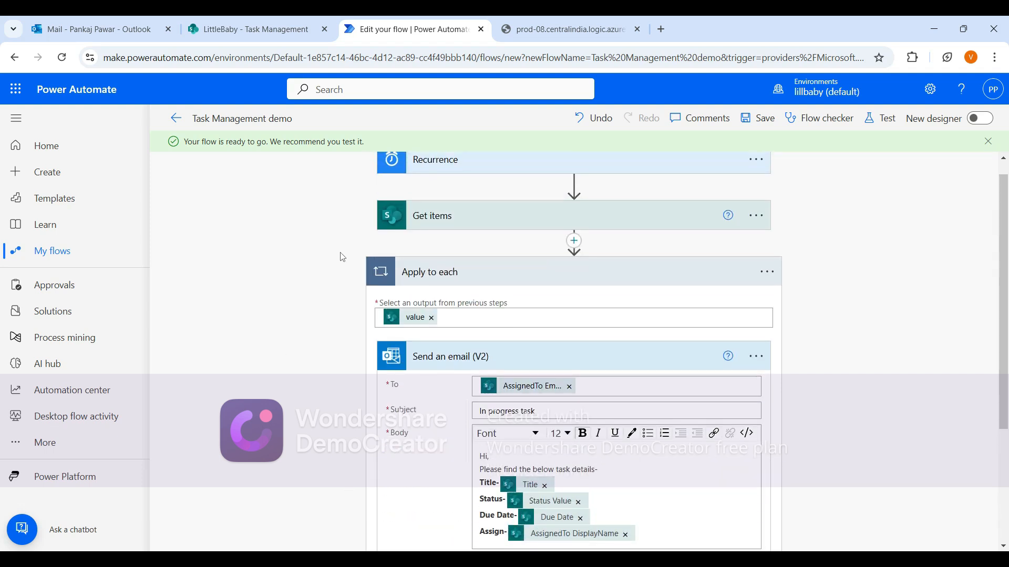
{"action": "left_click", "coordinate": [252, 29]}
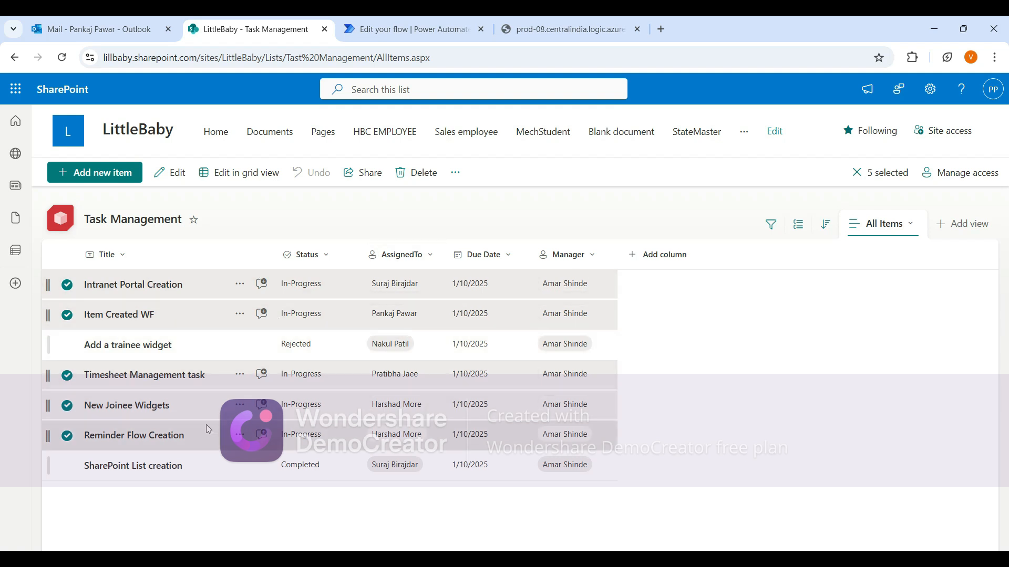
{"action": "left_click", "coordinate": [398, 30]}
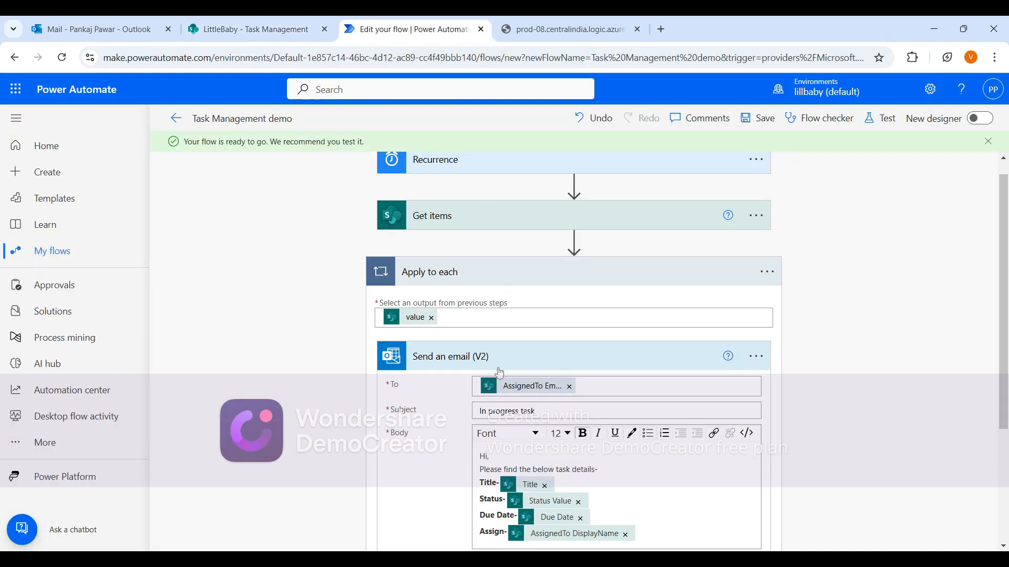
Test the flow manually.
{"action": "left_click", "coordinate": [879, 117]}
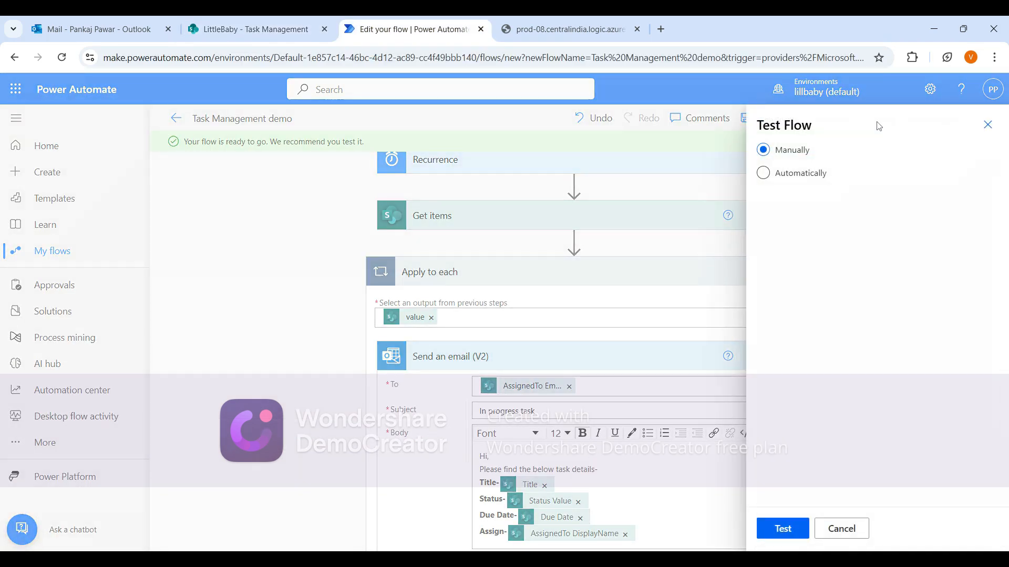
{"action": "left_click", "coordinate": [802, 533]}
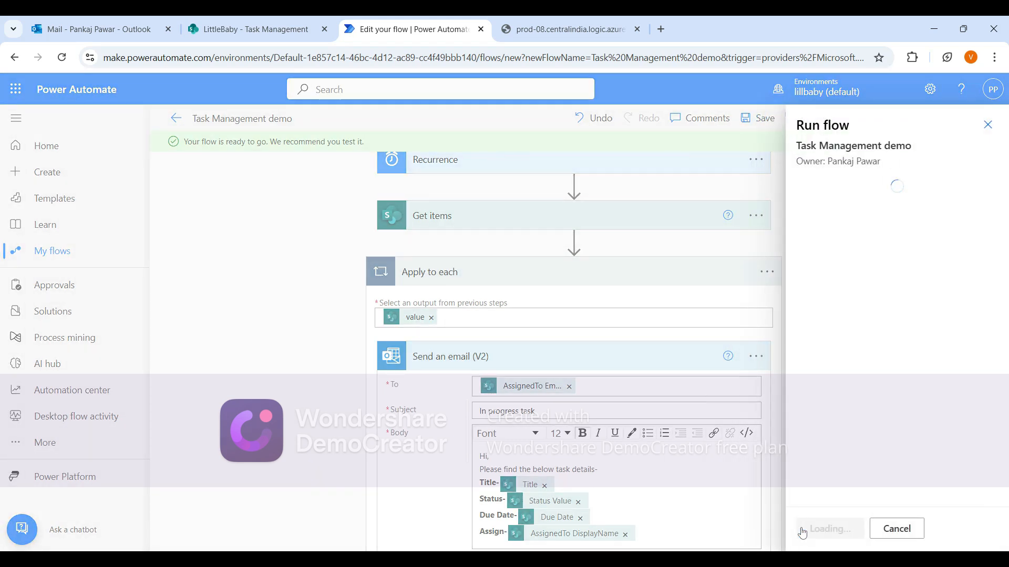
{"action": "left_click", "coordinate": [802, 530]}
{"action": "left_click", "coordinate": [819, 531]}
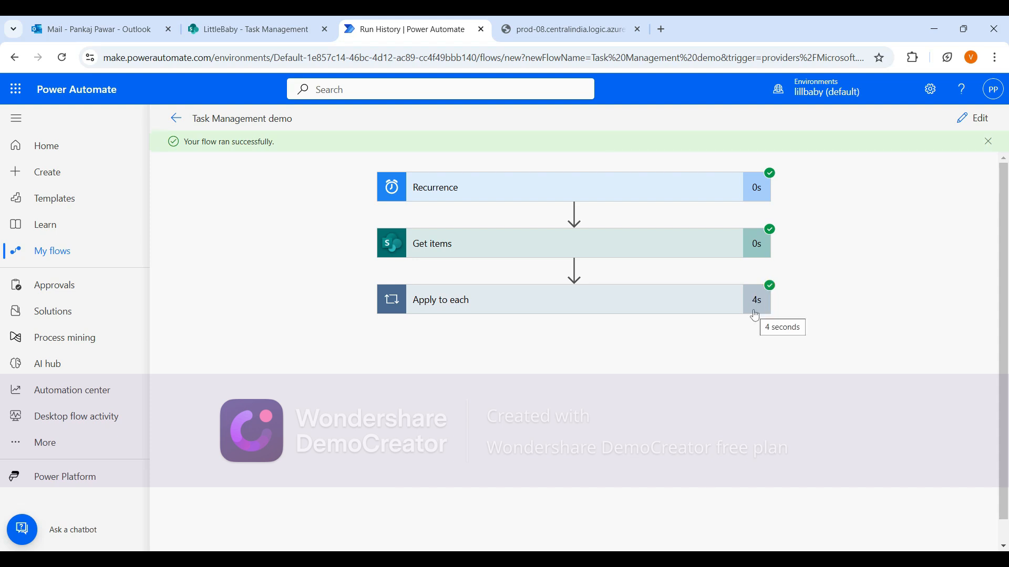
Inspect the run's Get items and Send an email inputs for the first two loop iterations.
{"action": "left_click", "coordinate": [576, 313]}
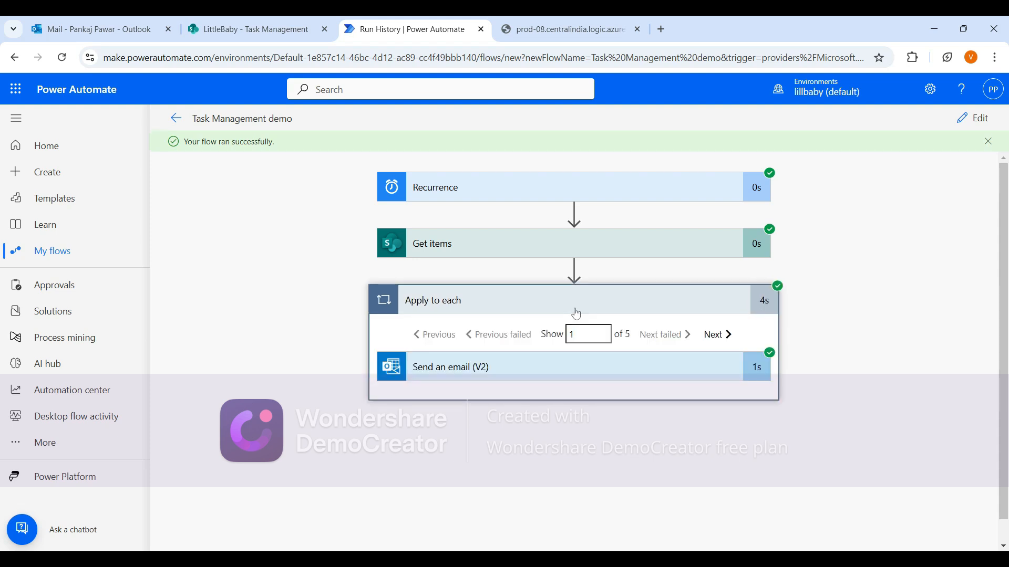
{"action": "left_click", "coordinate": [484, 245]}
{"action": "scroll", "coordinate": [487, 246], "scroll_direction": "down", "scroll_amount": 2}
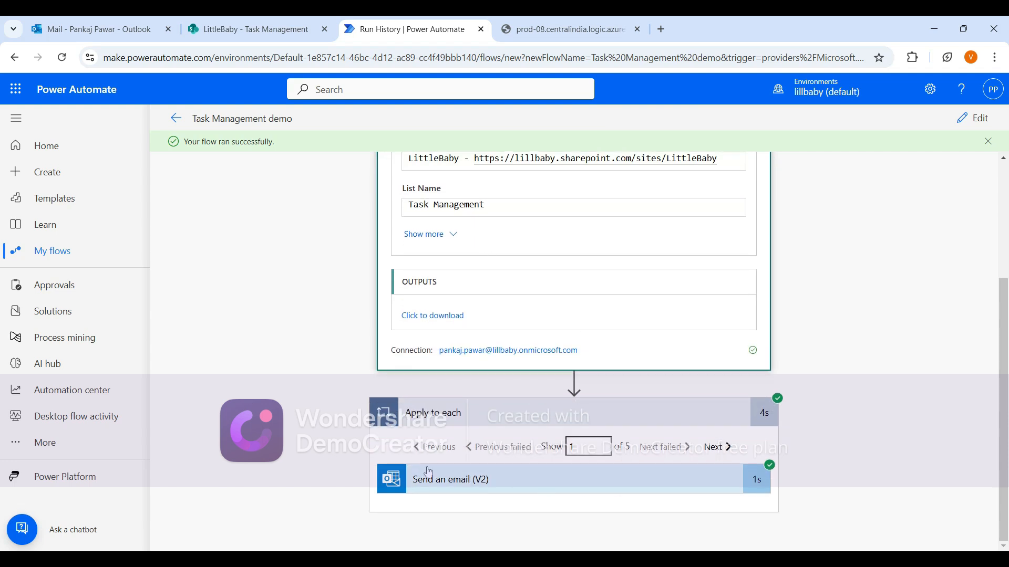
{"action": "left_click", "coordinate": [389, 477]}
{"action": "scroll", "coordinate": [386, 471], "scroll_direction": "down", "scroll_amount": 3}
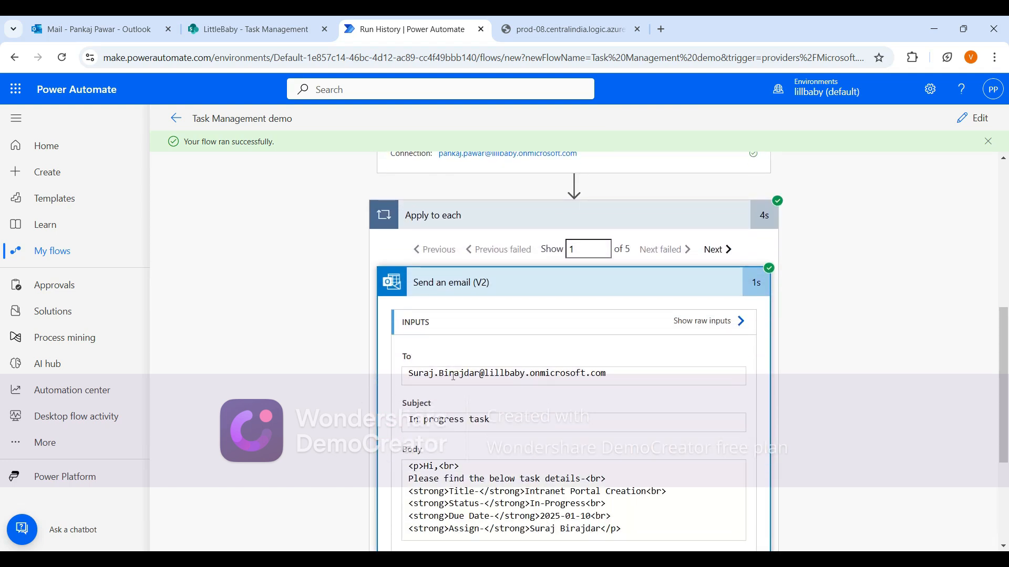
{"action": "left_click", "coordinate": [716, 250]}
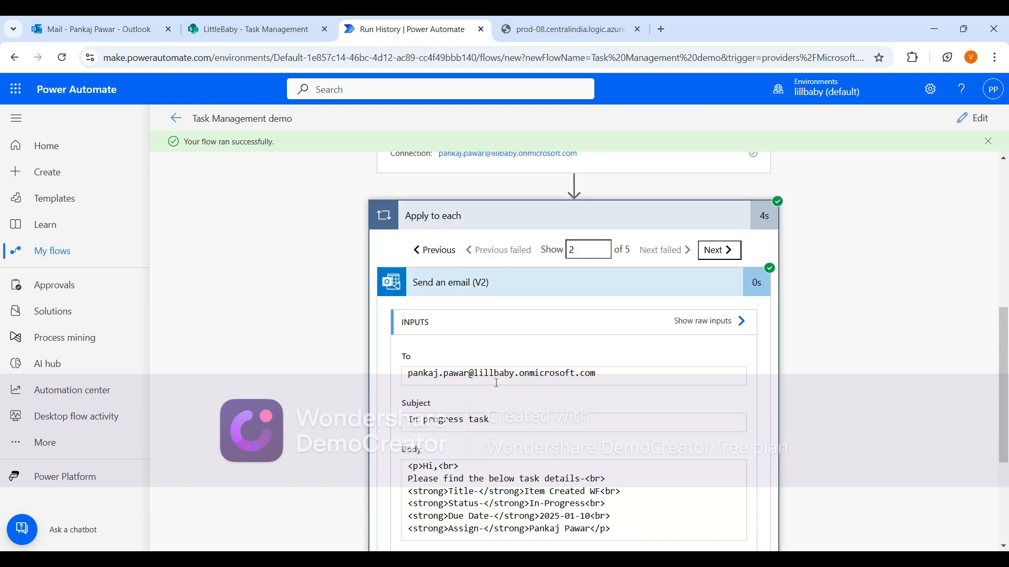
{"action": "scroll", "coordinate": [520, 411], "scroll_direction": "down", "scroll_amount": 1}
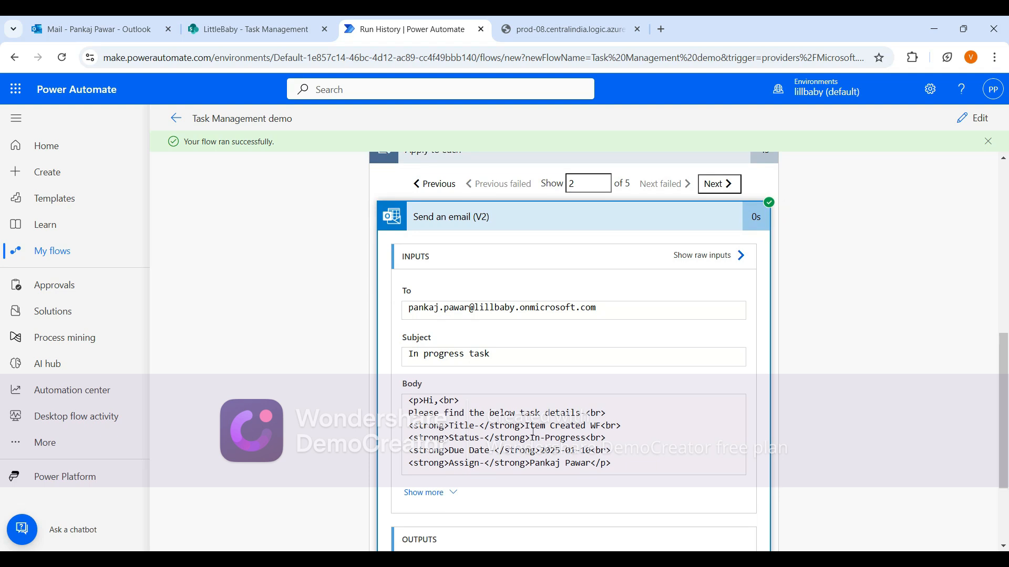
Open the received 'In progress task' email in Outlook, then return to the run history.
{"action": "left_click", "coordinate": [124, 36]}
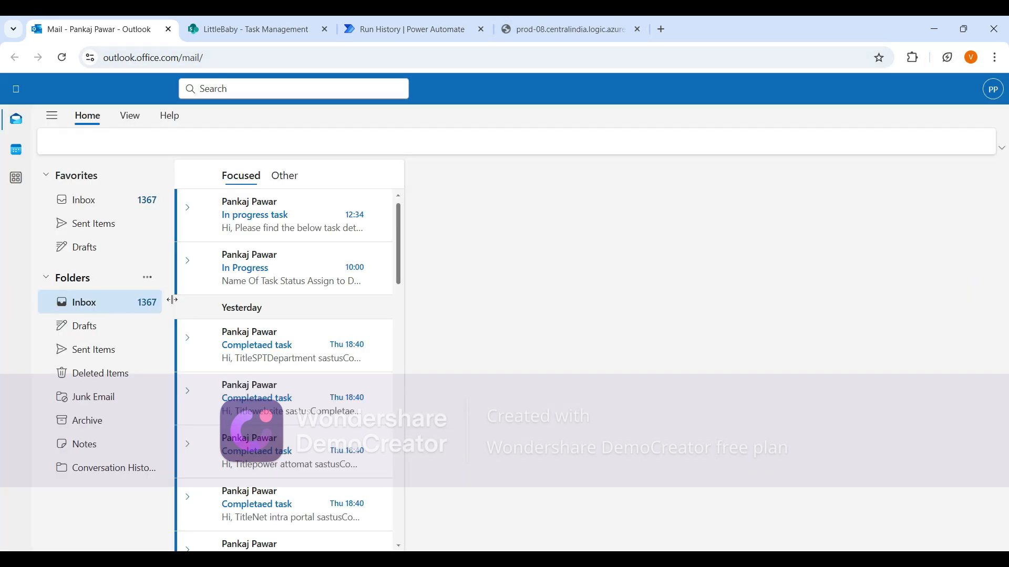
{"action": "left_click", "coordinate": [247, 231]}
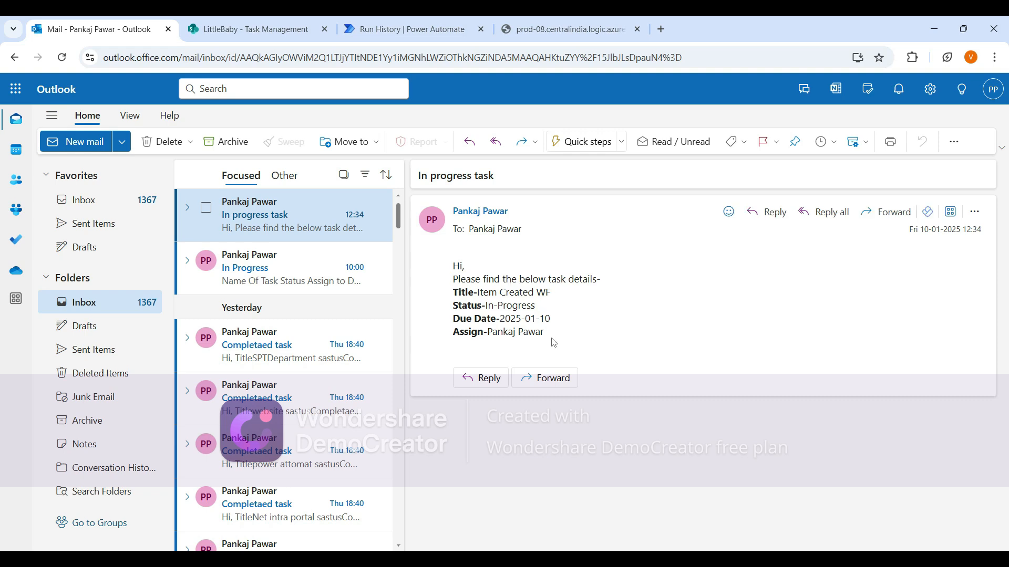
{"action": "left_click", "coordinate": [399, 30]}
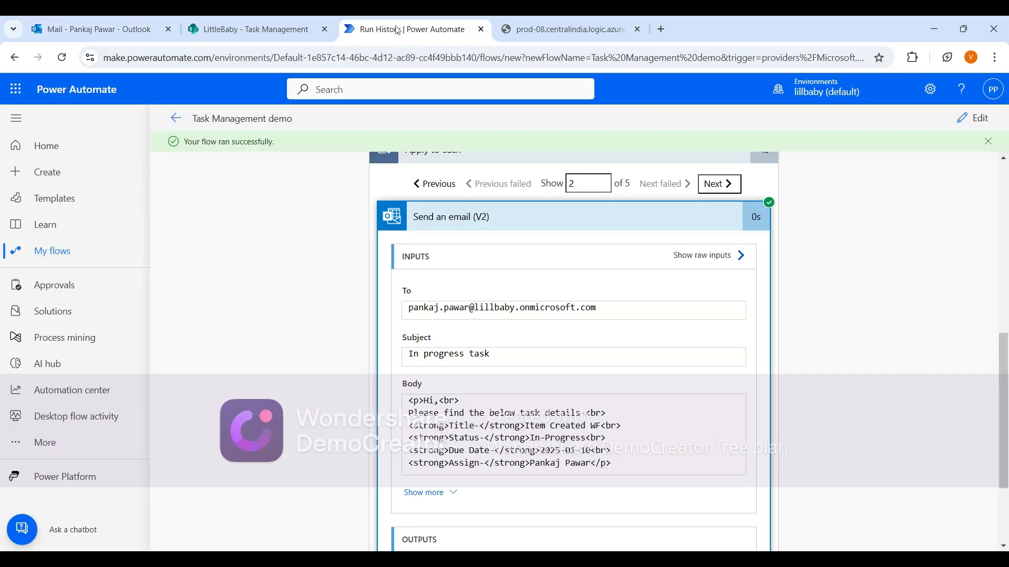
{"action": "scroll", "coordinate": [379, 303], "scroll_direction": "up", "scroll_amount": 10}
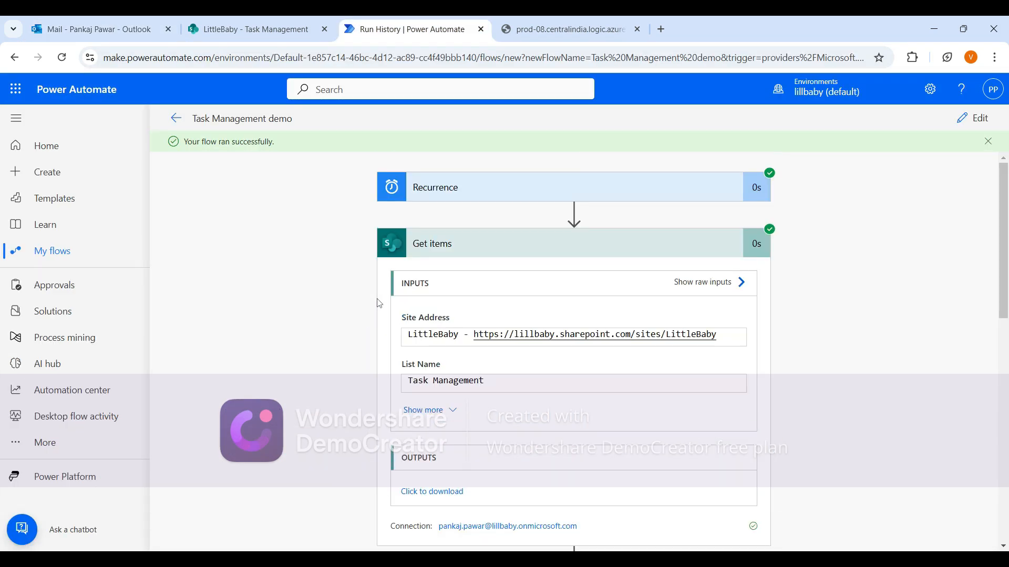